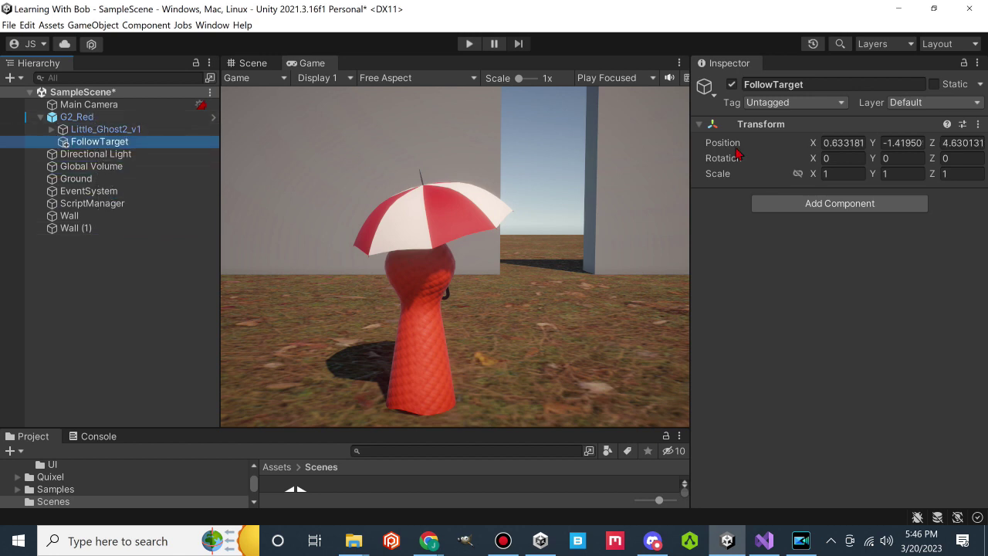
Reset FollowTarget's transform and raise the object along its vertical axis to a Y position of about 0.847.
{"action": "left_click", "coordinate": [977, 125]}
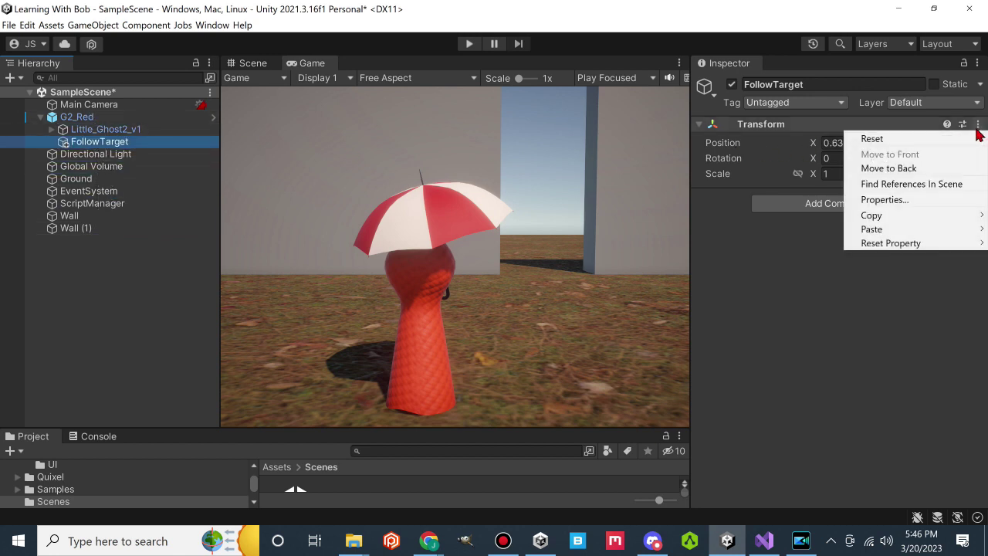
{"action": "left_click", "coordinate": [935, 138]}
{"action": "left_click", "coordinate": [254, 63]}
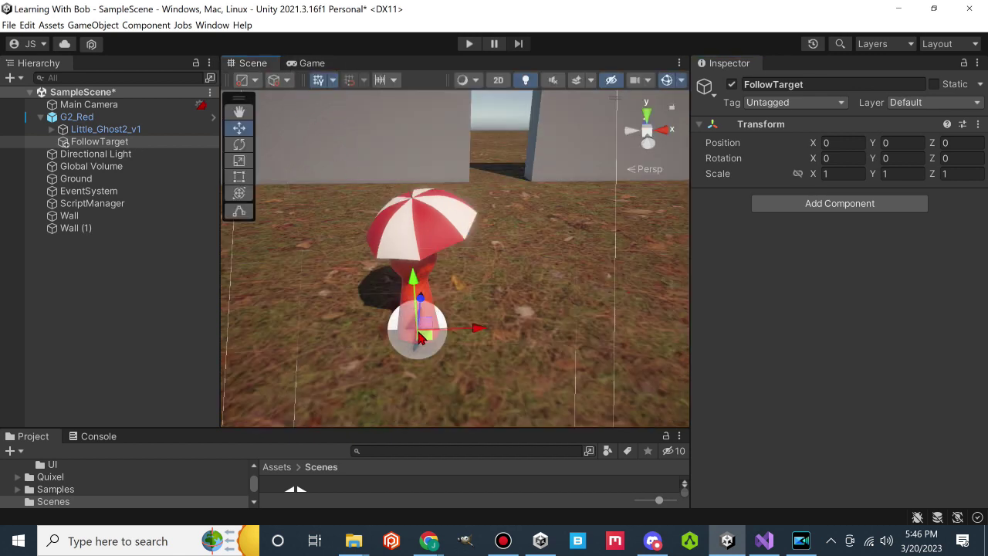
{"action": "left_click_drag", "start_coordinate": [414, 279], "coordinate": [412, 200]}
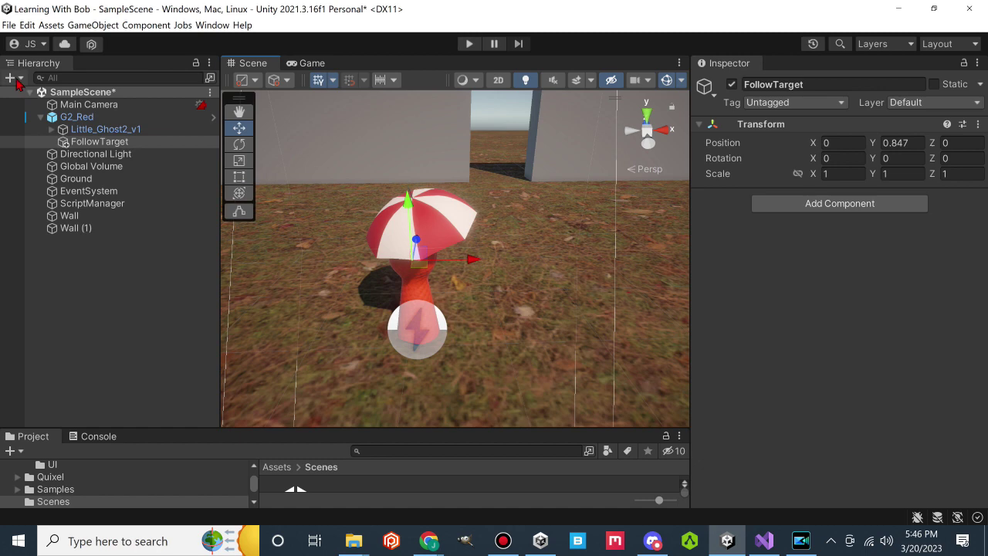
Add a Cinemachine Virtual Camera to the scene.
{"action": "left_click", "coordinate": [12, 77]}
{"action": "mouse_move", "coordinate": [46, 263]}
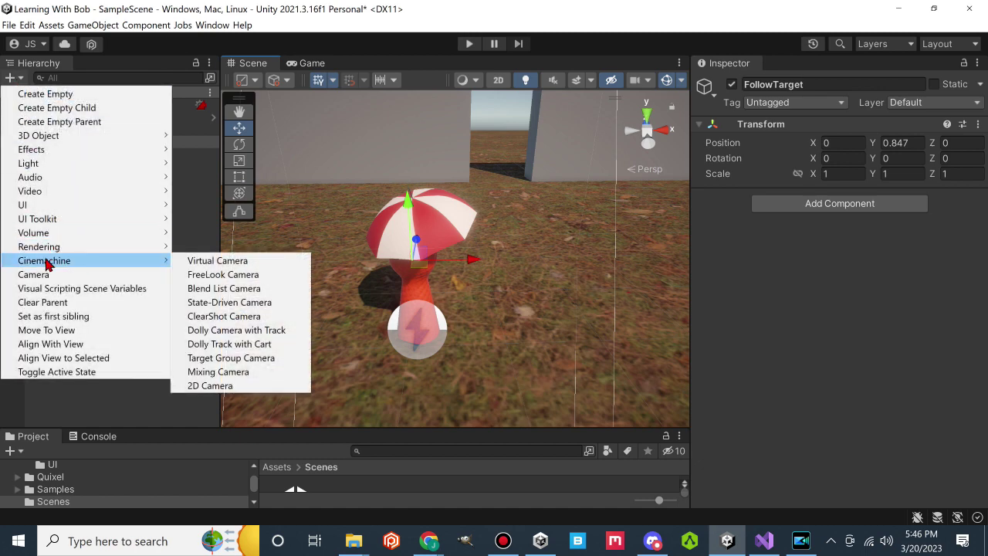
{"action": "left_click", "coordinate": [219, 261]}
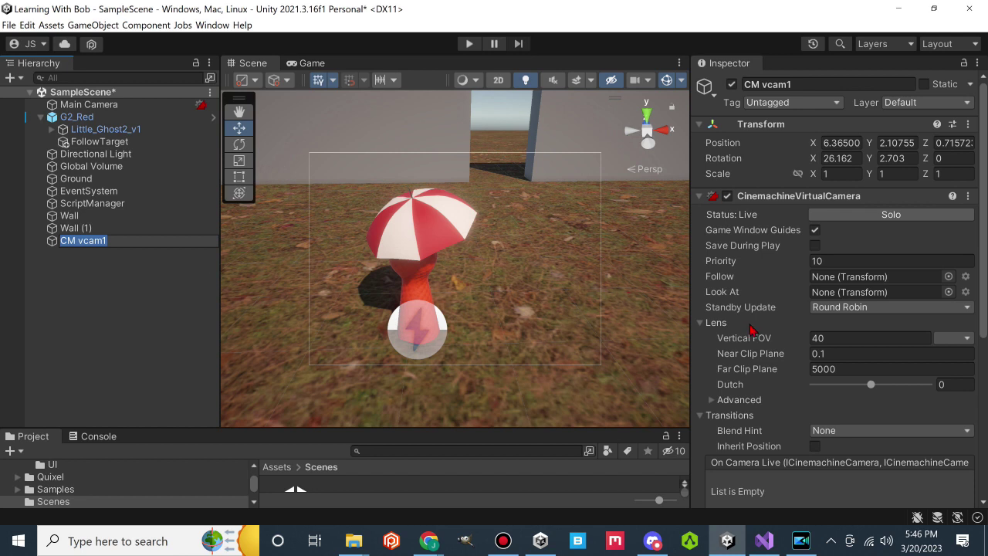
Set the virtual camera's Body to Framing Transposer and its Aim to POV.
{"action": "scroll", "coordinate": [760, 329], "scroll_direction": "down", "scroll_amount": 3}
{"action": "scroll", "coordinate": [760, 329], "scroll_direction": "down", "scroll_amount": 6}
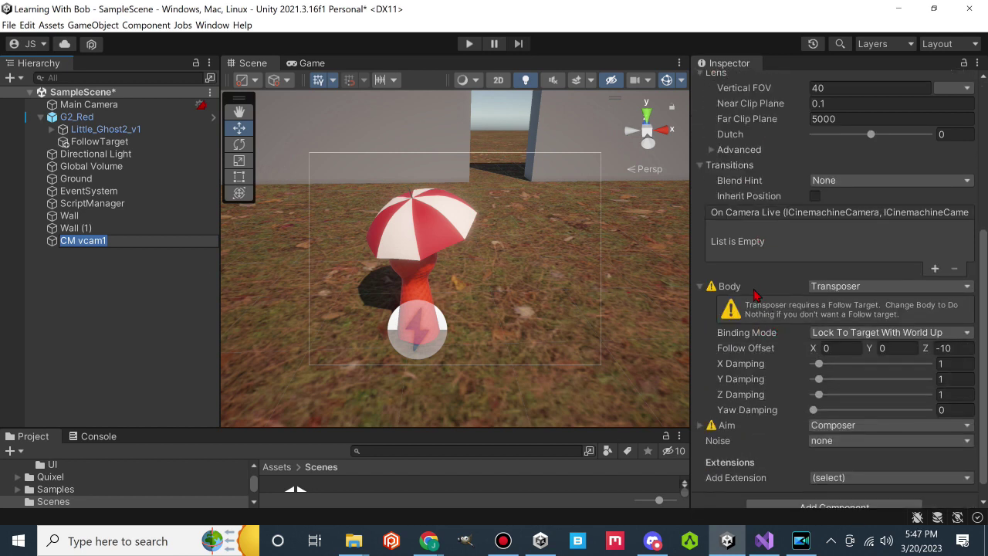
{"action": "left_click", "coordinate": [815, 290]}
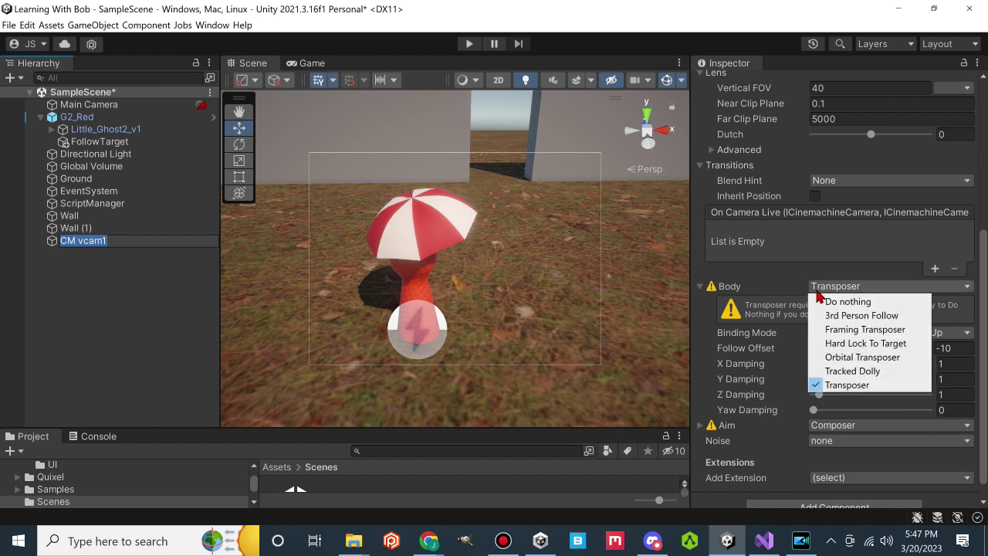
{"action": "left_click", "coordinate": [832, 331]}
{"action": "scroll", "coordinate": [768, 324], "scroll_direction": "down", "scroll_amount": 7}
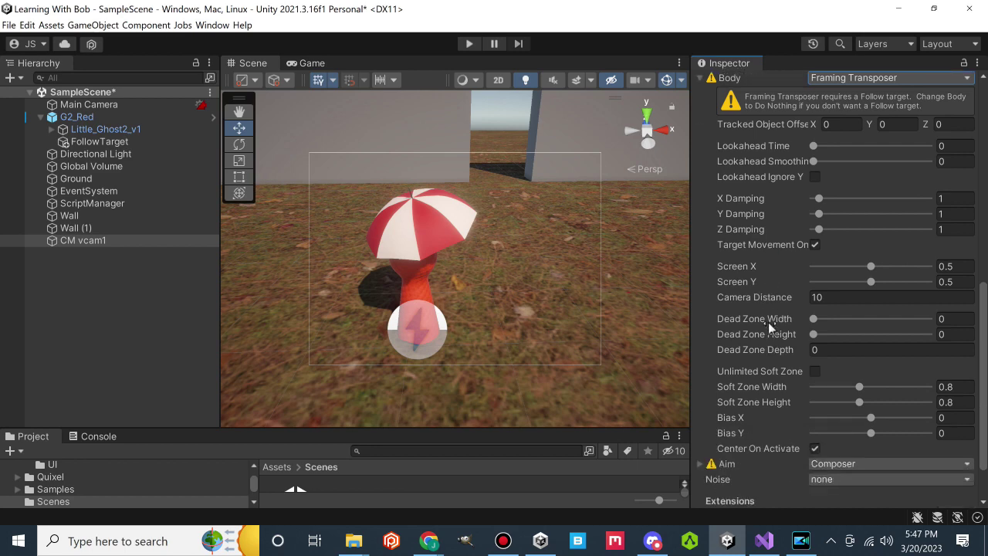
{"action": "scroll", "coordinate": [768, 324], "scroll_direction": "down", "scroll_amount": 2}
{"action": "left_click", "coordinate": [837, 408]}
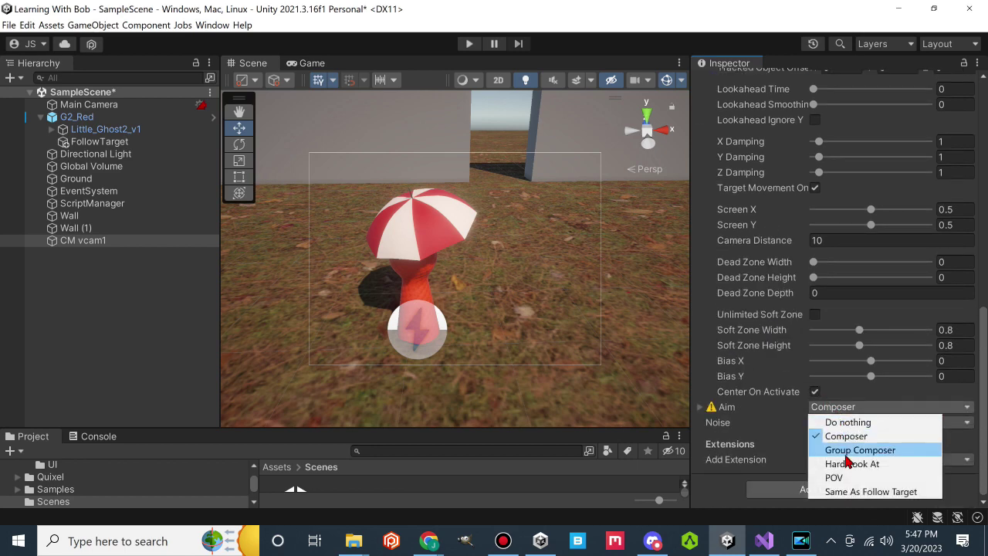
{"action": "left_click", "coordinate": [833, 477]}
Assign G2_Red as the virtual camera's Follow target and FollowTarget as its Look At target.
{"action": "scroll", "coordinate": [783, 402], "scroll_direction": "up", "scroll_amount": 5}
{"action": "scroll", "coordinate": [784, 397], "scroll_direction": "up", "scroll_amount": 8}
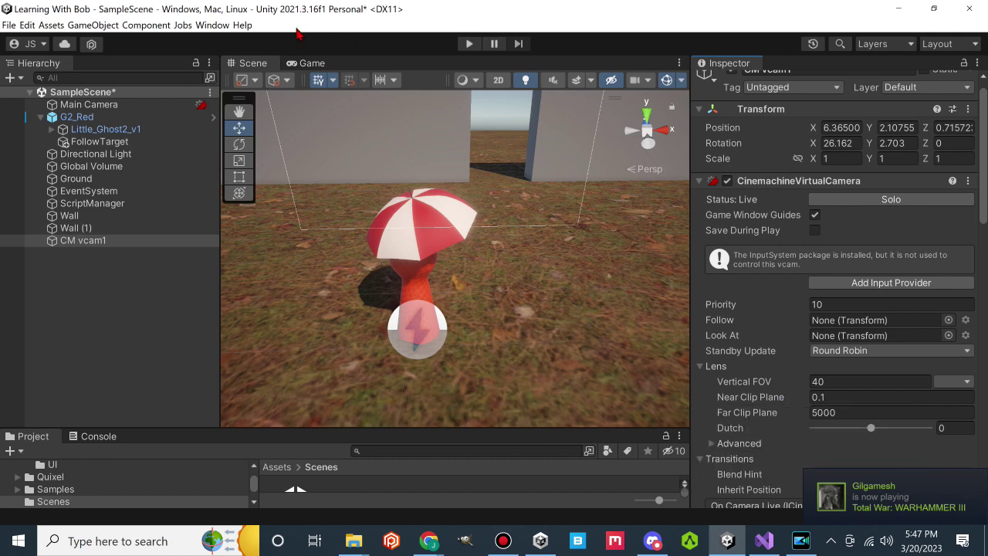
{"action": "left_click", "coordinate": [311, 65]}
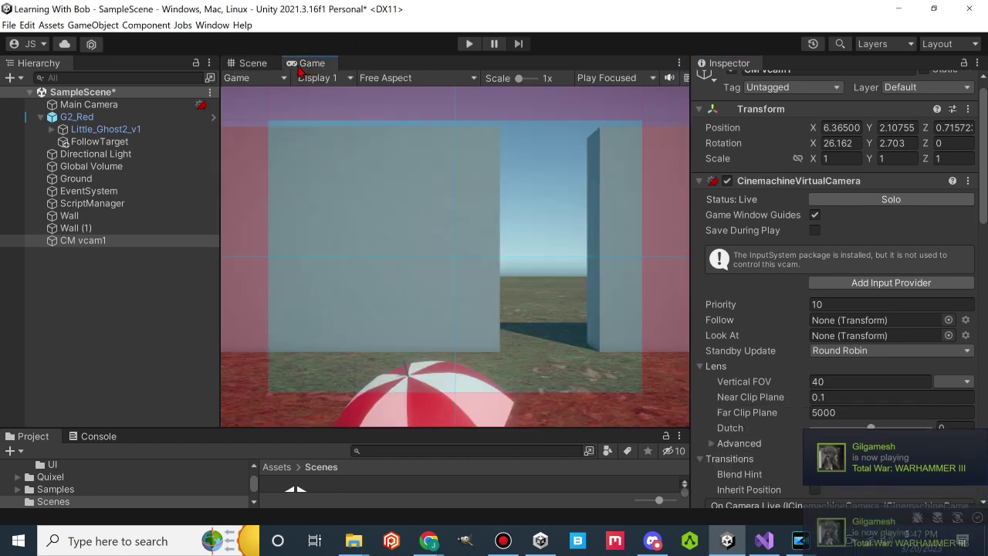
{"action": "left_click", "coordinate": [259, 66]}
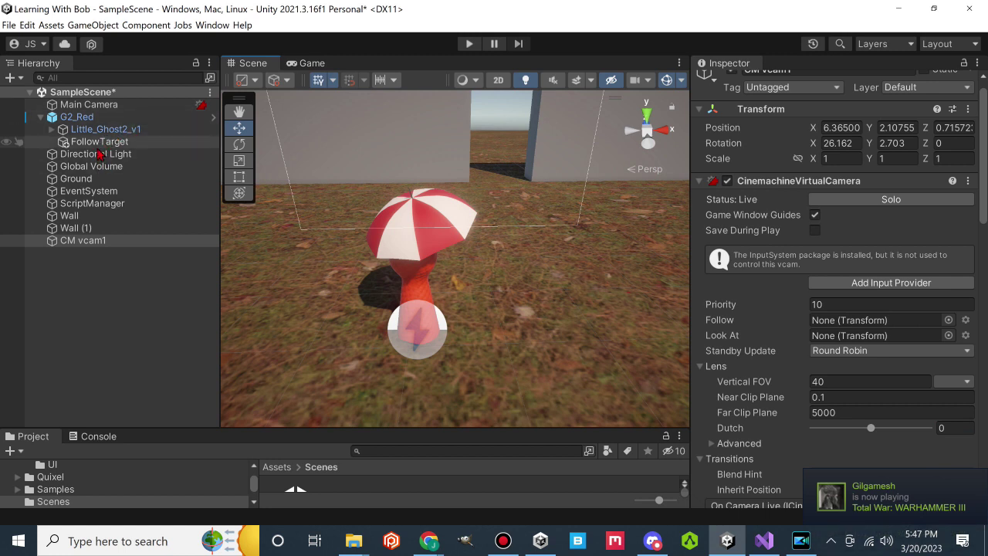
{"action": "left_click_drag", "start_coordinate": [778, 316], "coordinate": [823, 335]}
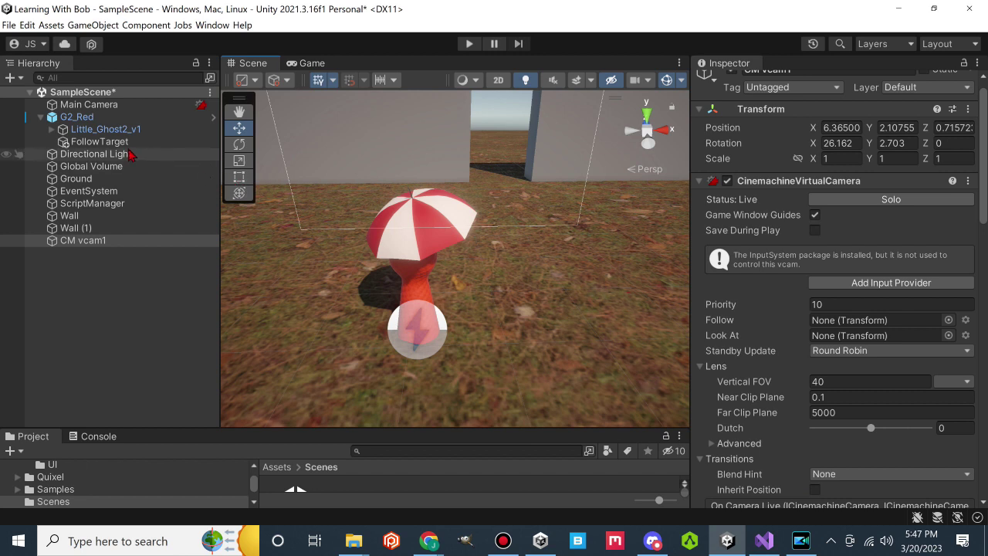
{"action": "left_click_drag", "start_coordinate": [81, 118], "coordinate": [829, 320]}
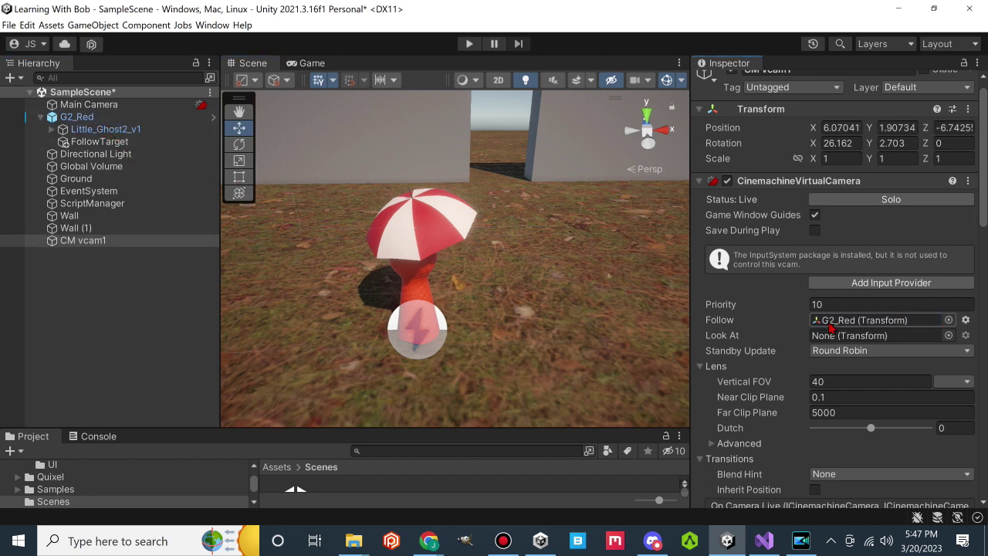
{"action": "left_click_drag", "start_coordinate": [104, 145], "coordinate": [834, 347]}
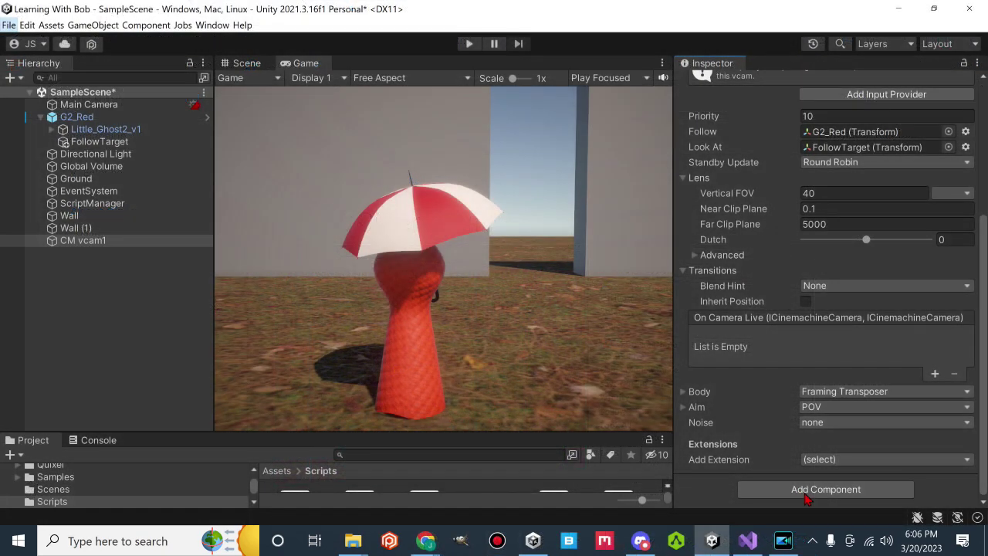
Add a Cinemachine Input Provider component to CM vcam1 and assign the Player/Look action to its XY Axis.
{"action": "left_click", "coordinate": [805, 494]}
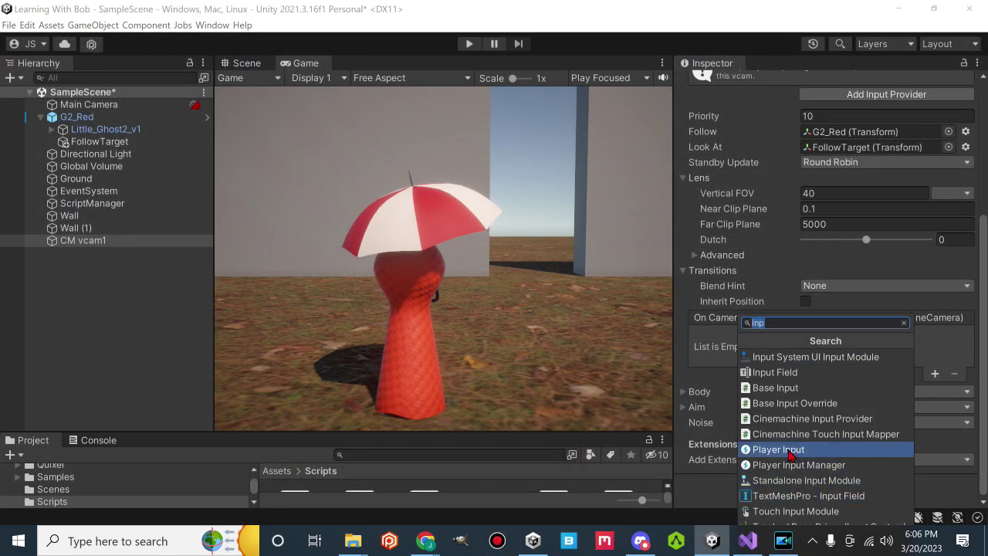
{"action": "left_click", "coordinate": [790, 426]}
{"action": "scroll", "coordinate": [792, 429], "scroll_direction": "down", "scroll_amount": 1}
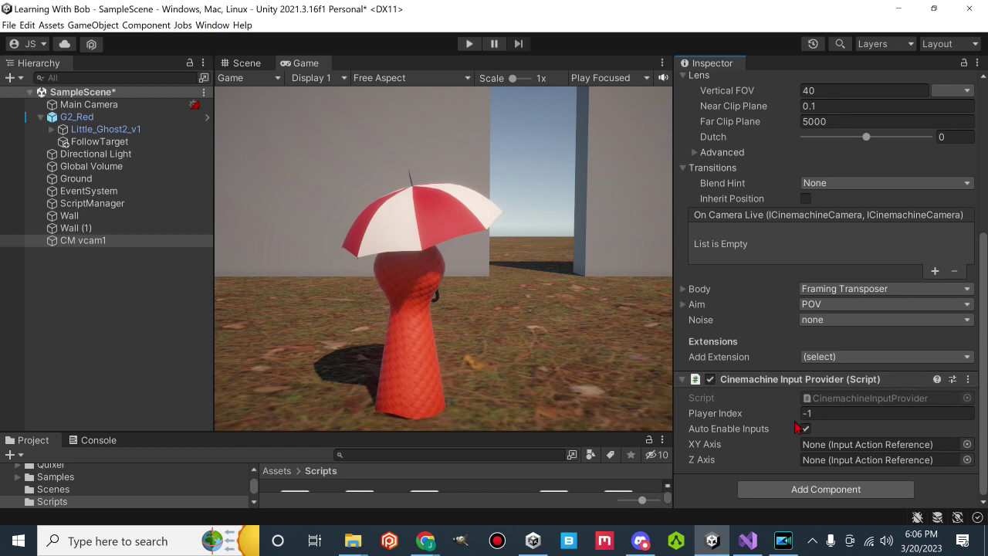
{"action": "left_click", "coordinate": [968, 446]}
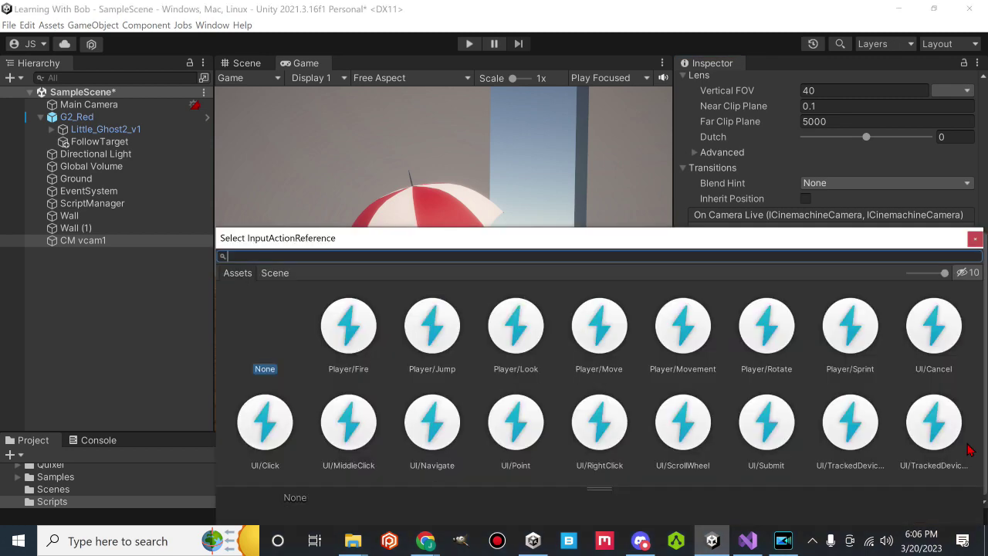
{"action": "left_click", "coordinate": [511, 338]}
{"action": "double_click", "coordinate": [511, 338]}
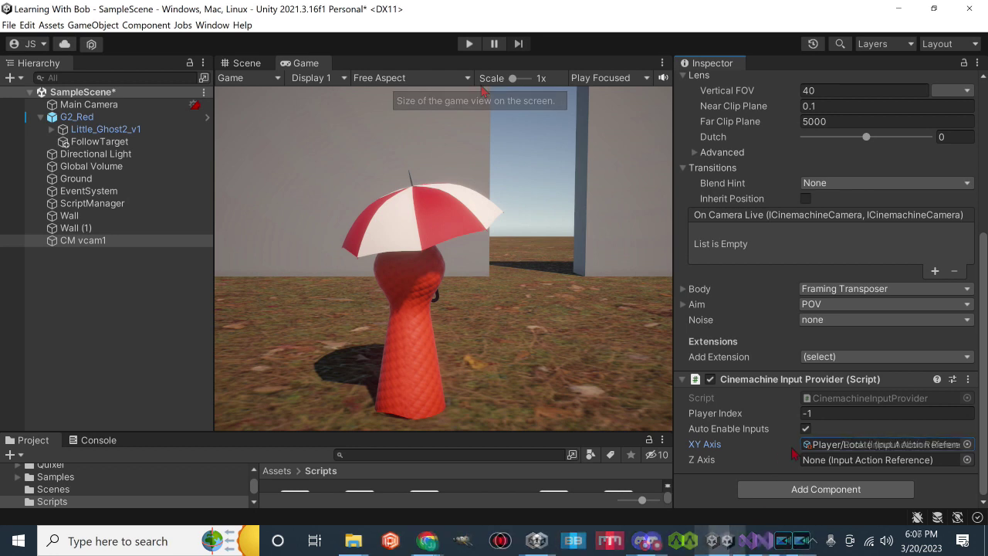
Expand the virtual camera's Body settings and try a Tracked Object Offset X of -0.1, undoing the change.
{"action": "scroll", "coordinate": [758, 363], "scroll_direction": "up", "scroll_amount": 3}
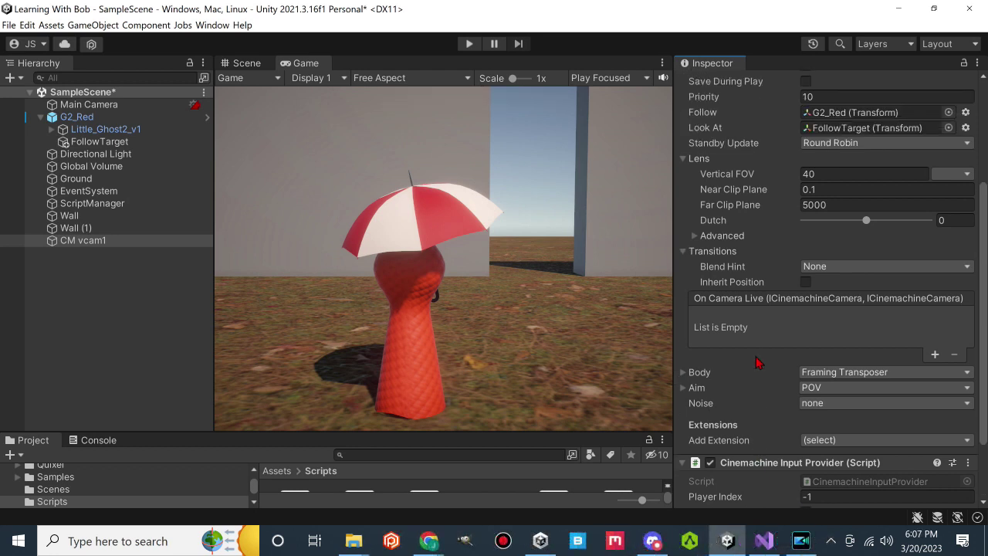
{"action": "scroll", "coordinate": [756, 358], "scroll_direction": "up", "scroll_amount": 3}
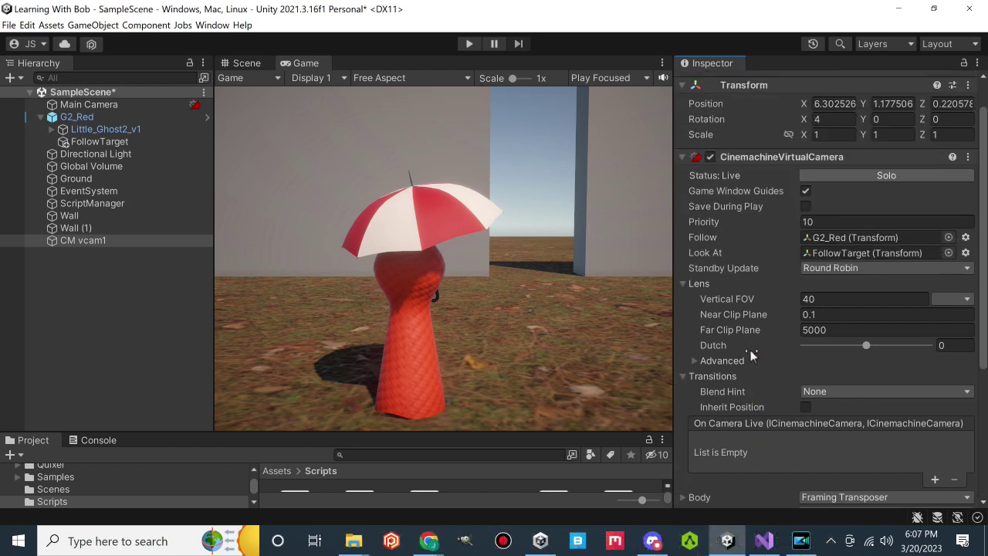
{"action": "scroll", "coordinate": [698, 319], "scroll_direction": "down", "scroll_amount": 1}
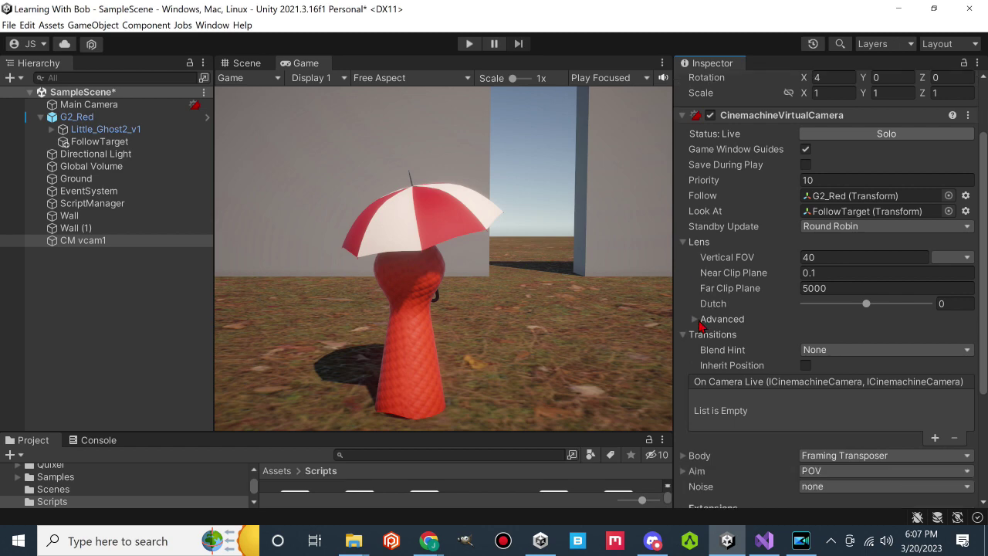
{"action": "scroll", "coordinate": [701, 326], "scroll_direction": "down", "scroll_amount": 1}
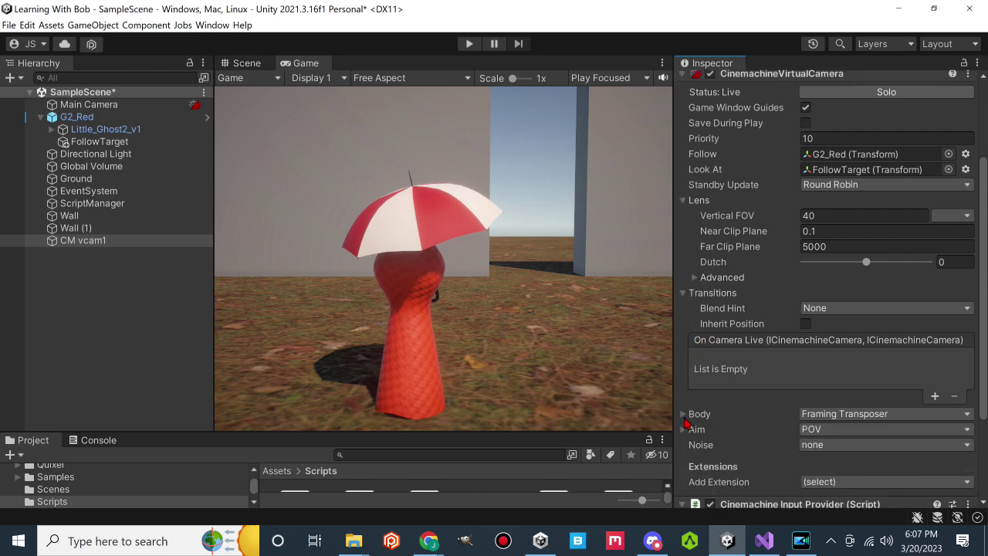
{"action": "left_click", "coordinate": [683, 414]}
{"action": "scroll", "coordinate": [706, 397], "scroll_direction": "down", "scroll_amount": 3}
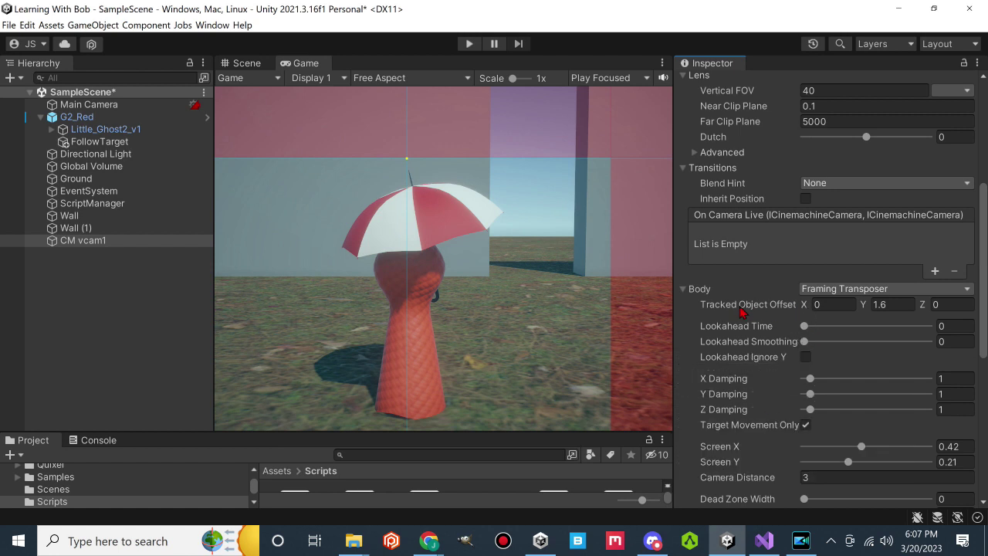
{"action": "left_click_drag", "start_coordinate": [805, 306], "coordinate": [808, 309]}
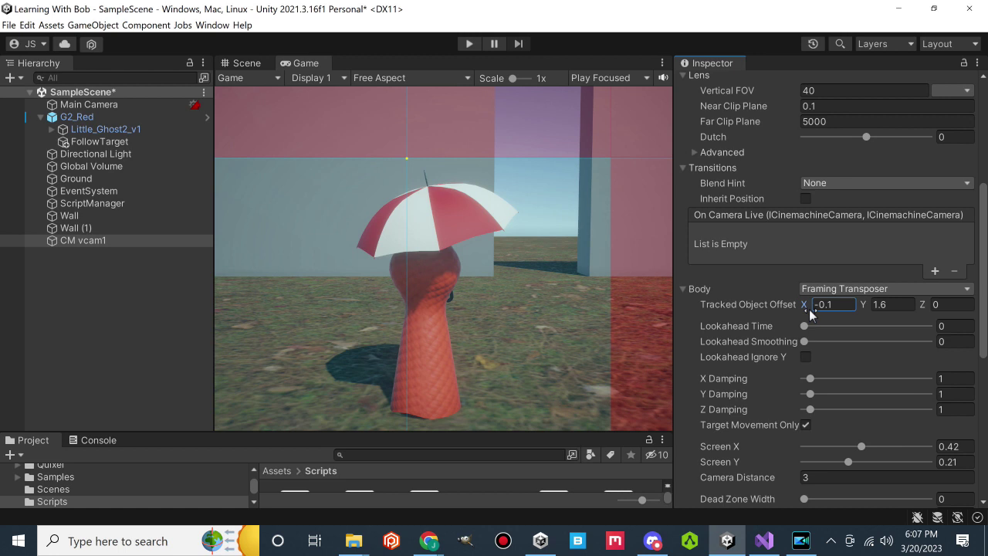
{"action": "key", "text": "ctrl+z"}
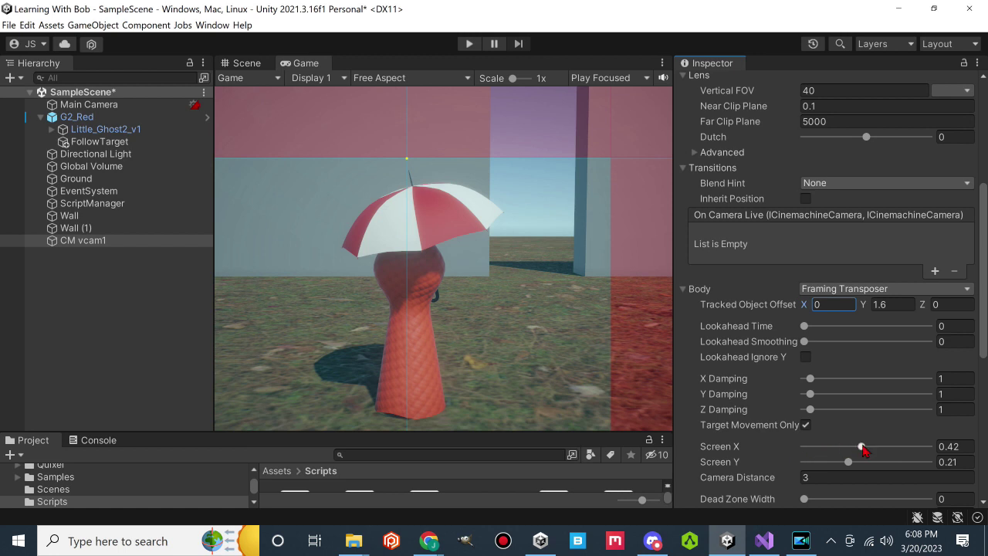
Test the Screen X and Screen Y framing and a Camera Distance of 3.34, restoring the distance to 3.
{"action": "mouse_move", "coordinate": [862, 450]}
{"action": "left_mouse_down"}
{"action": "mouse_move", "coordinate": [847, 448]}
{"action": "mouse_move", "coordinate": [885, 453]}
{"action": "mouse_move", "coordinate": [859, 469]}
{"action": "left_mouse_up"}
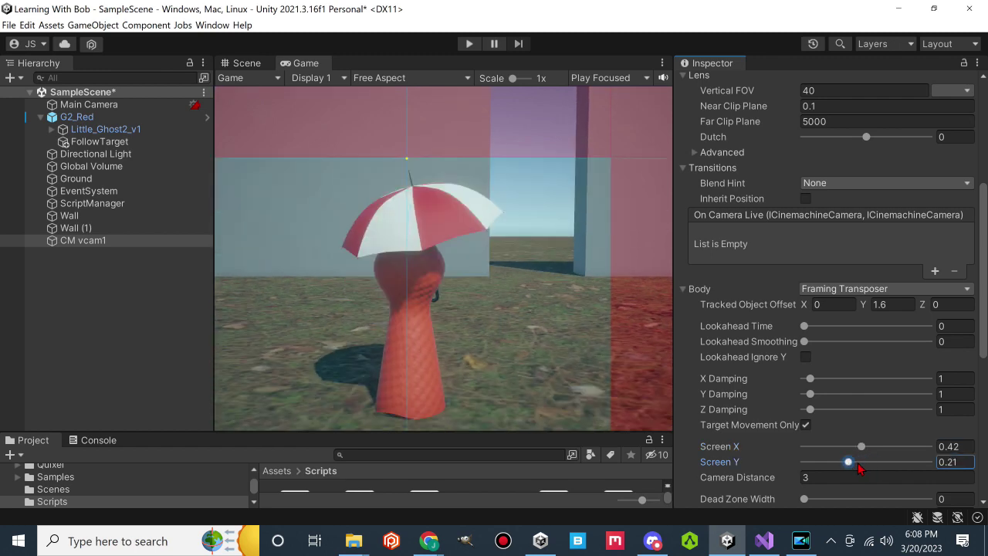
{"action": "scroll", "coordinate": [841, 432], "scroll_direction": "down", "scroll_amount": 3}
{"action": "left_click", "coordinate": [794, 395]}
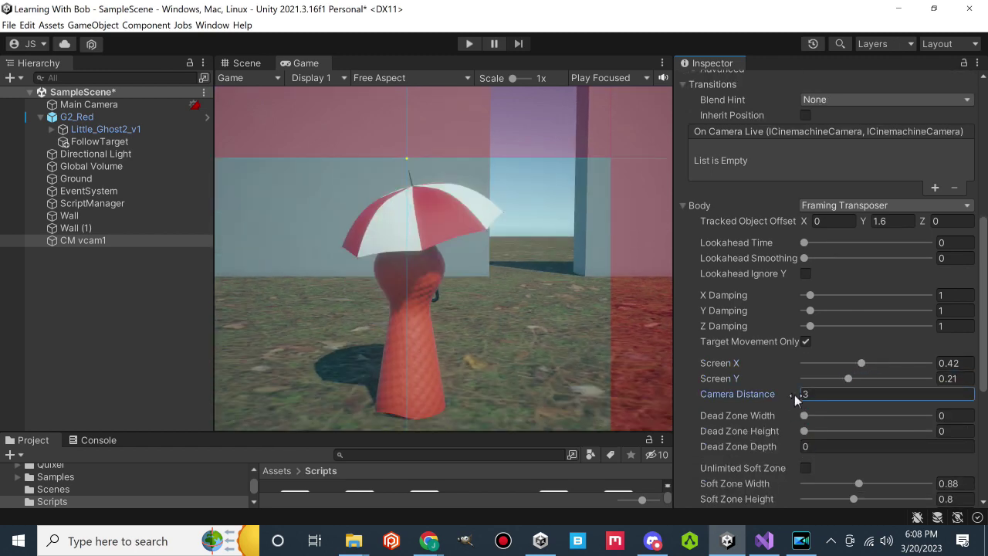
{"action": "mouse_move", "coordinate": [794, 395]}
{"action": "left_mouse_down"}
{"action": "mouse_move", "coordinate": [850, 402]}
{"action": "mouse_move", "coordinate": [788, 392]}
{"action": "mouse_move", "coordinate": [845, 403]}
{"action": "mouse_move", "coordinate": [808, 408]}
{"action": "left_mouse_up"}
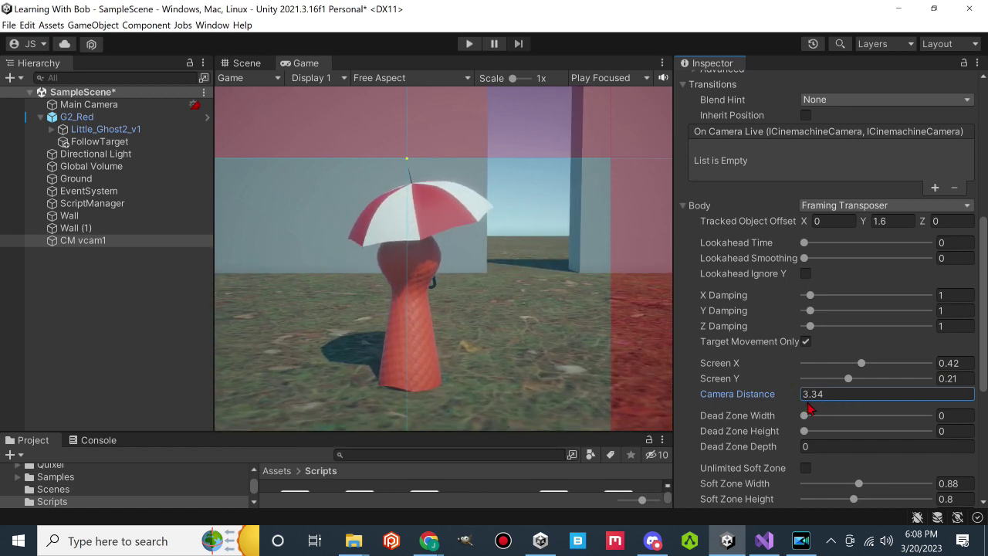
{"action": "key", "text": "BackSpace"}
{"action": "key", "text": "BackSpace"}
{"action": "key", "text": "BackSpace"}
Expand the POV Aim settings and try a Vertical Axis value of 8.17, undoing the change.
{"action": "scroll", "coordinate": [810, 406], "scroll_direction": "down", "scroll_amount": 5}
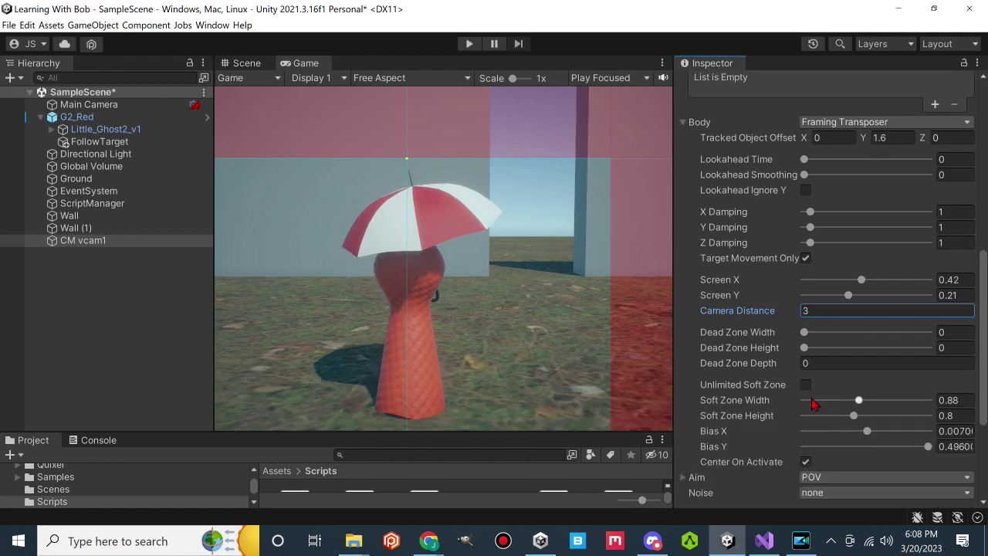
{"action": "scroll", "coordinate": [813, 402], "scroll_direction": "down", "scroll_amount": 3}
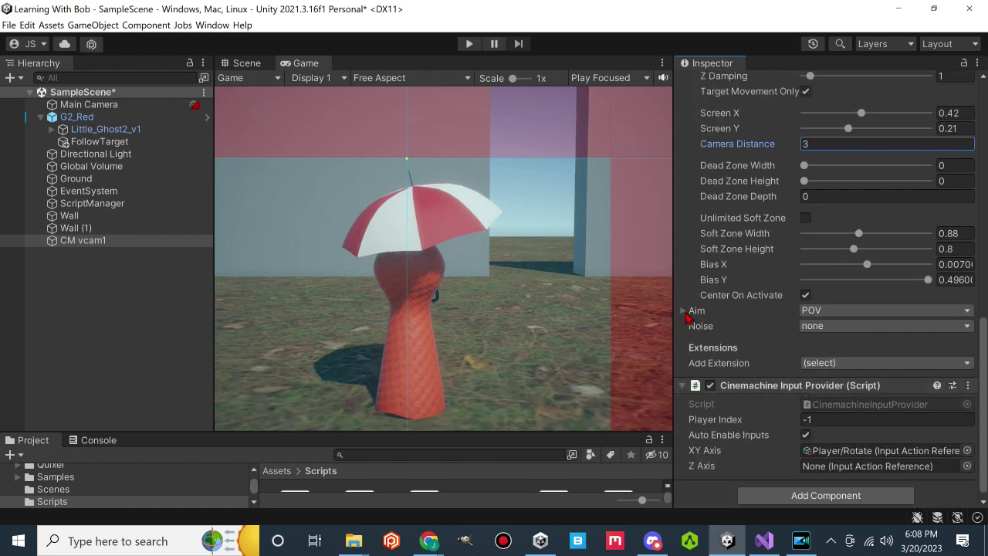
{"action": "left_click", "coordinate": [691, 308]}
{"action": "scroll", "coordinate": [769, 339], "scroll_direction": "down", "scroll_amount": 1}
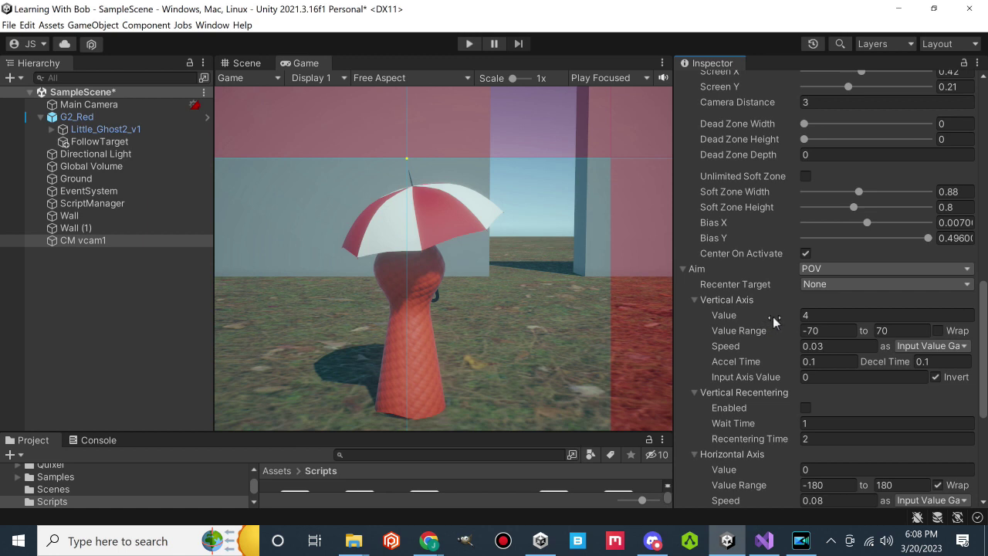
{"action": "left_click", "coordinate": [794, 316]}
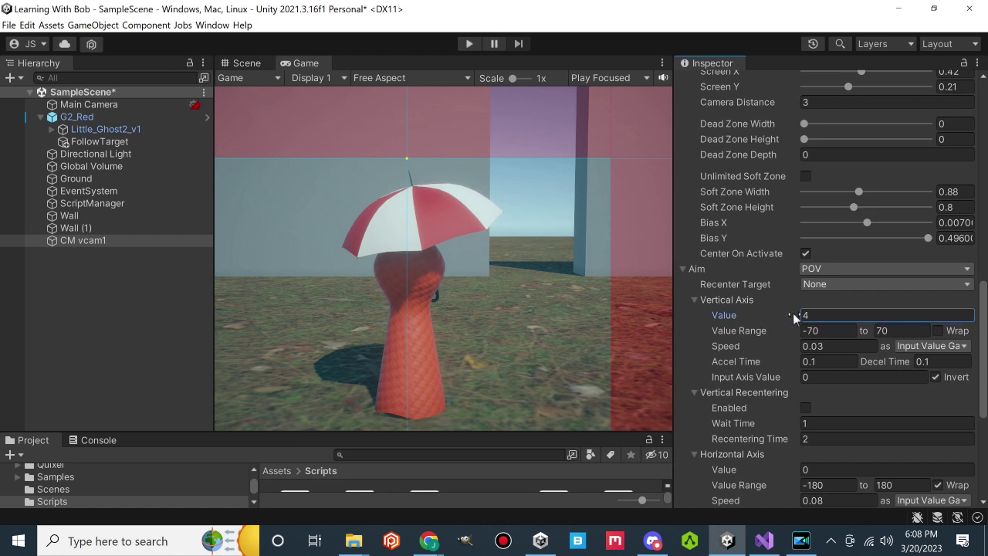
{"action": "left_click_drag", "start_coordinate": [791, 316], "coordinate": [862, 330]}
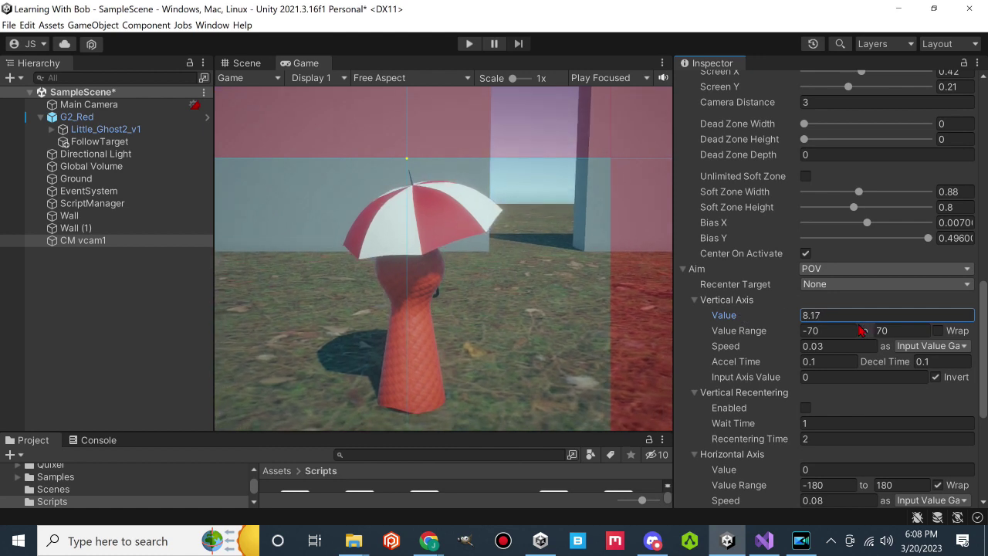
{"action": "key", "text": "ctrl+z"}
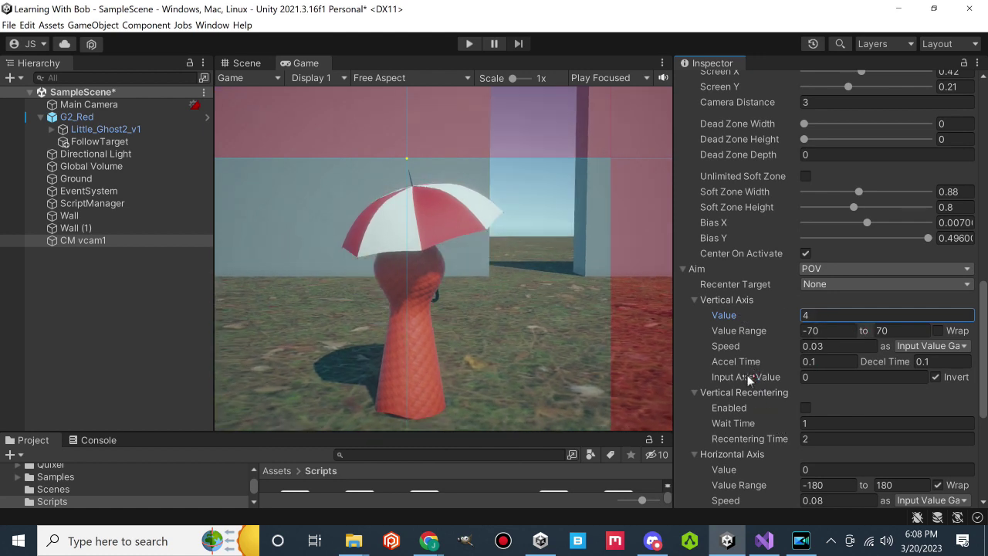
Examine the Speed values and speed mode options of the POV Aim's Vertical Axis and Horizontal Axis.
{"action": "left_click", "coordinate": [807, 346]}
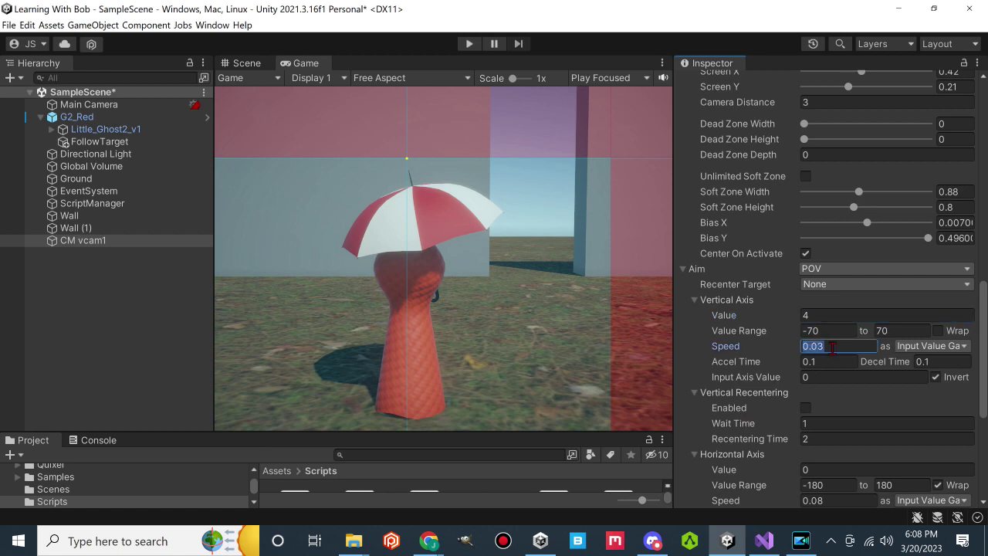
{"action": "left_click", "coordinate": [912, 347]}
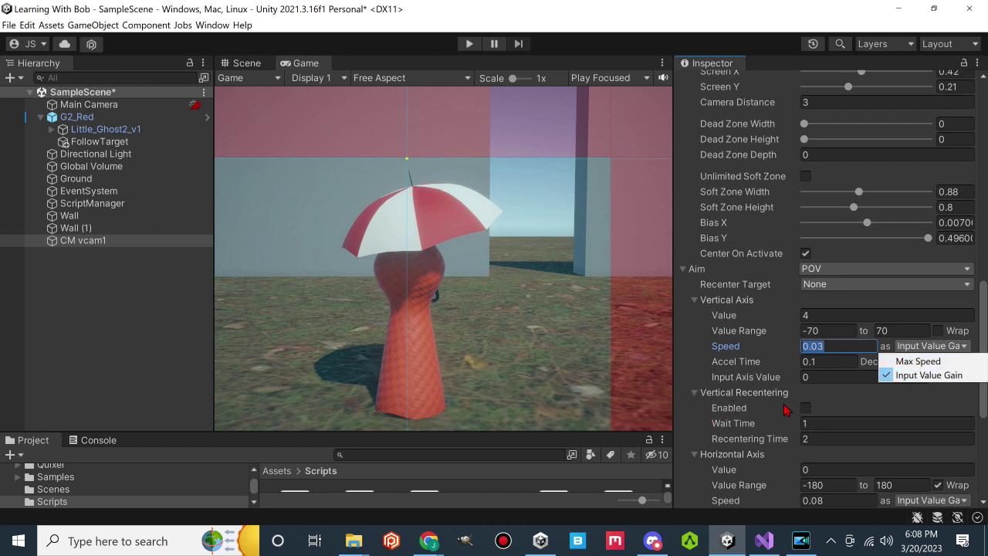
{"action": "left_click", "coordinate": [845, 410]}
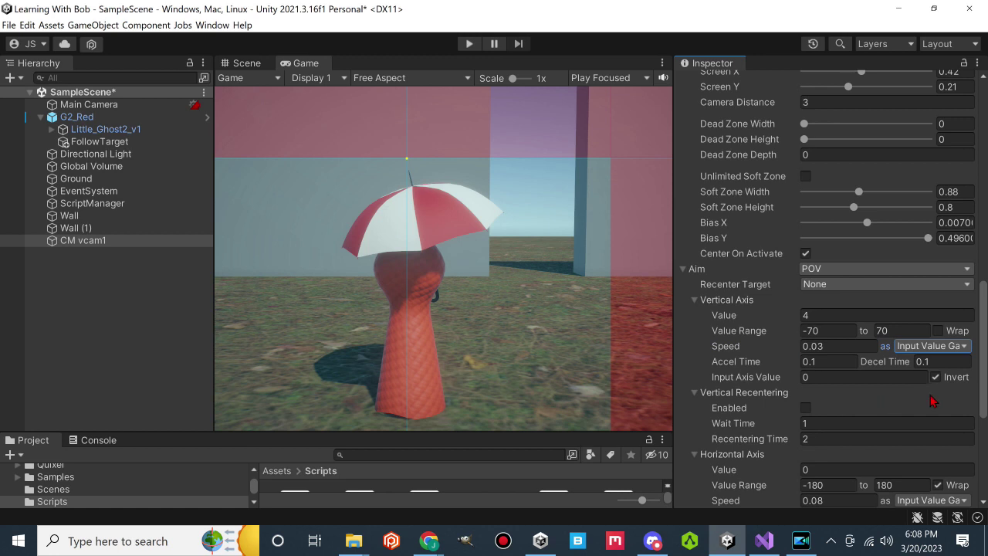
{"action": "scroll", "coordinate": [931, 400], "scroll_direction": "down", "scroll_amount": 3}
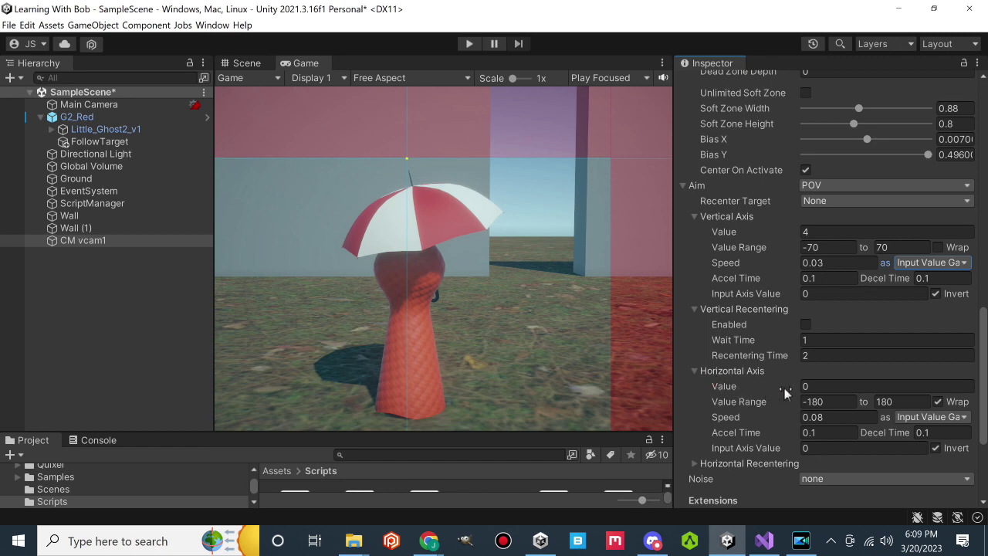
{"action": "left_click_drag", "start_coordinate": [791, 394], "coordinate": [812, 391]}
{"action": "left_click_drag", "start_coordinate": [875, 395], "coordinate": [759, 416]}
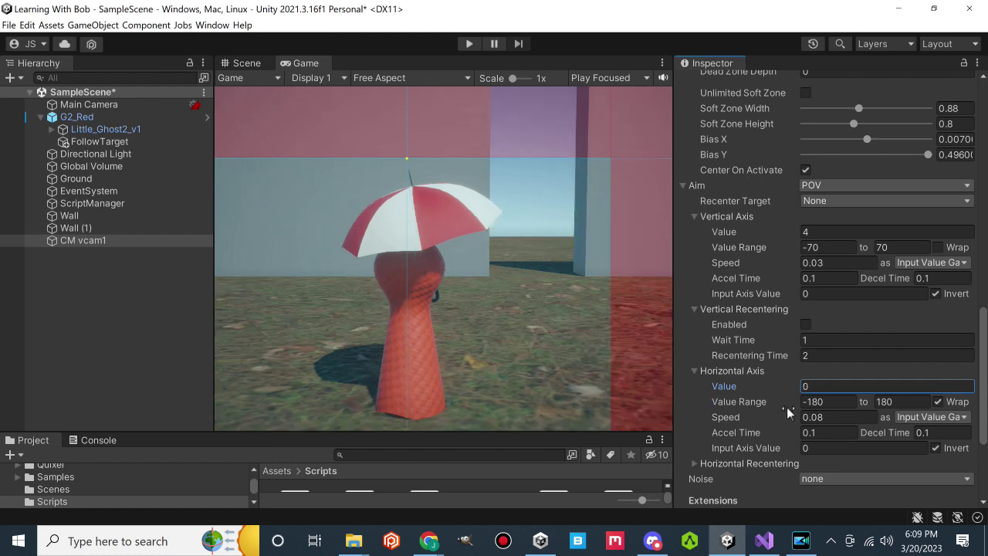
{"action": "left_click", "coordinate": [829, 422]}
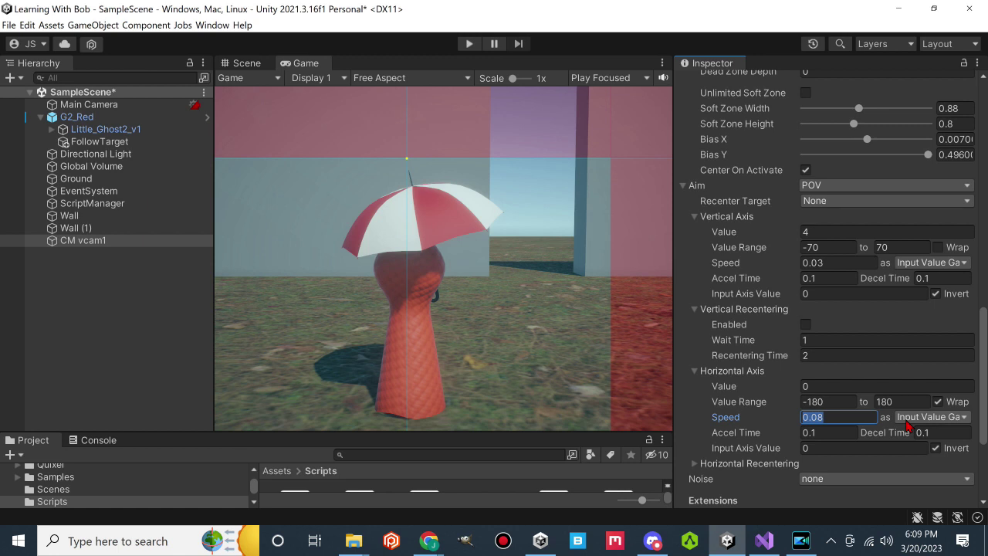
{"action": "left_click", "coordinate": [911, 420]}
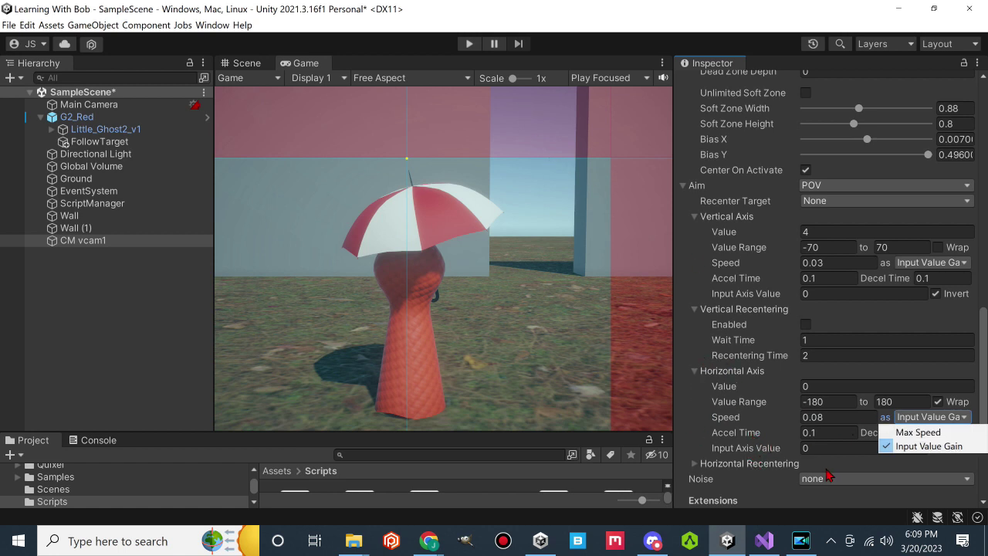
{"action": "left_click", "coordinate": [690, 37]}
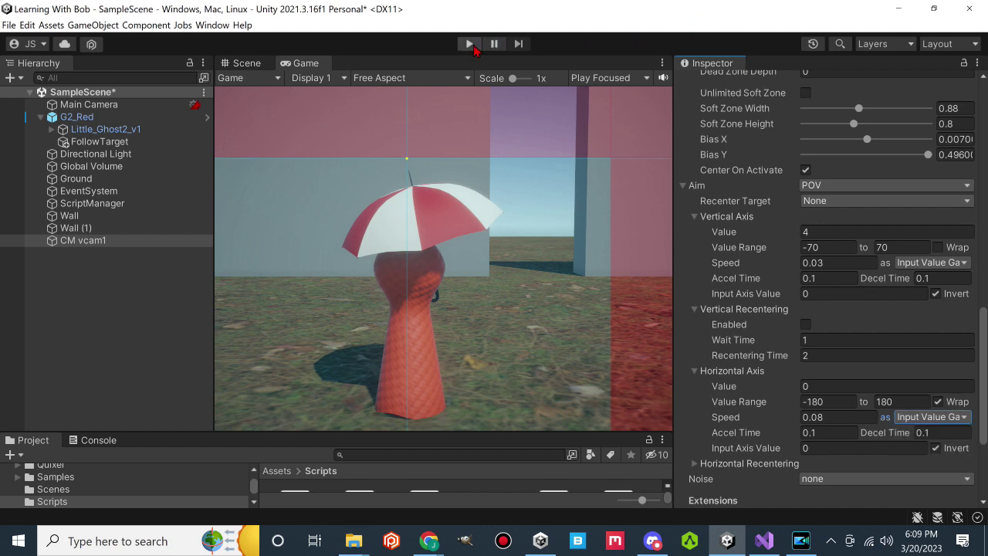
Play-test the camera's rotation around the character and review the POV Aim axis settings of CM vcam1.
{"action": "left_click", "coordinate": [470, 44]}
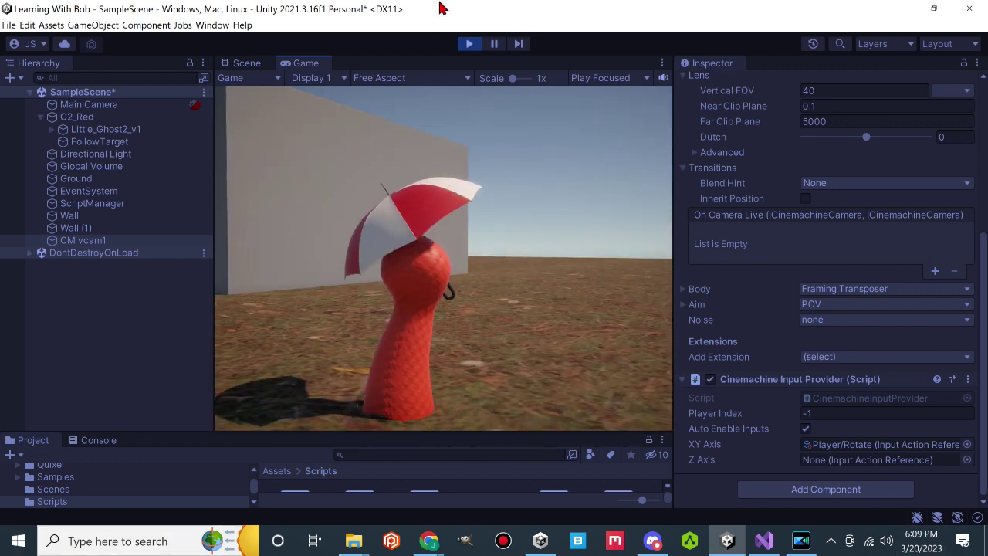
{"action": "left_click", "coordinate": [469, 44]}
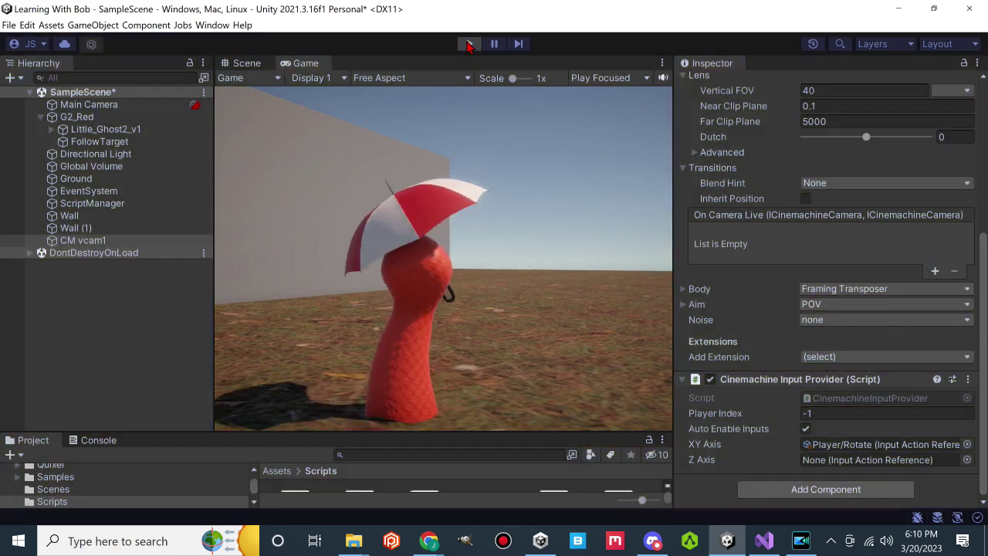
{"action": "left_click", "coordinate": [100, 240]}
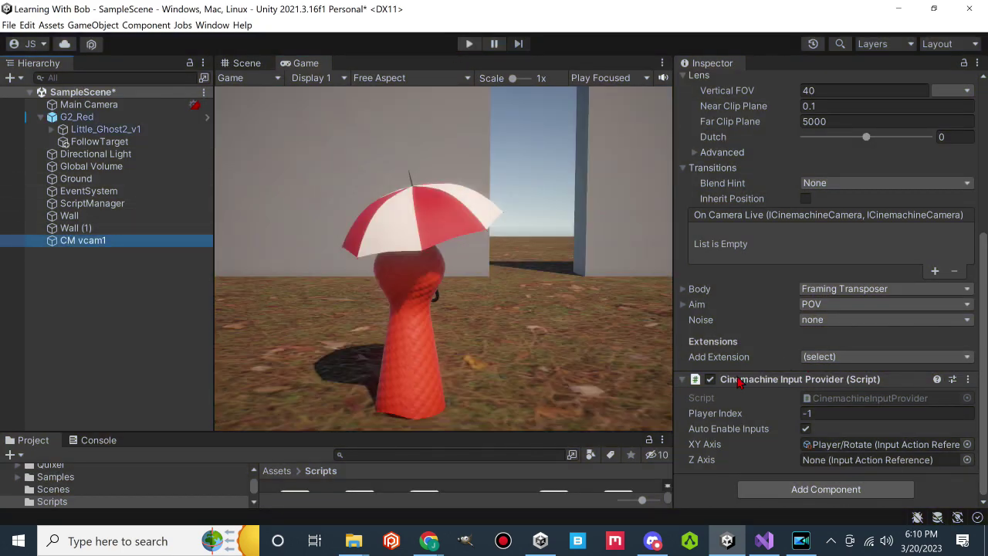
{"action": "scroll", "coordinate": [752, 292], "scroll_direction": "up", "scroll_amount": 4}
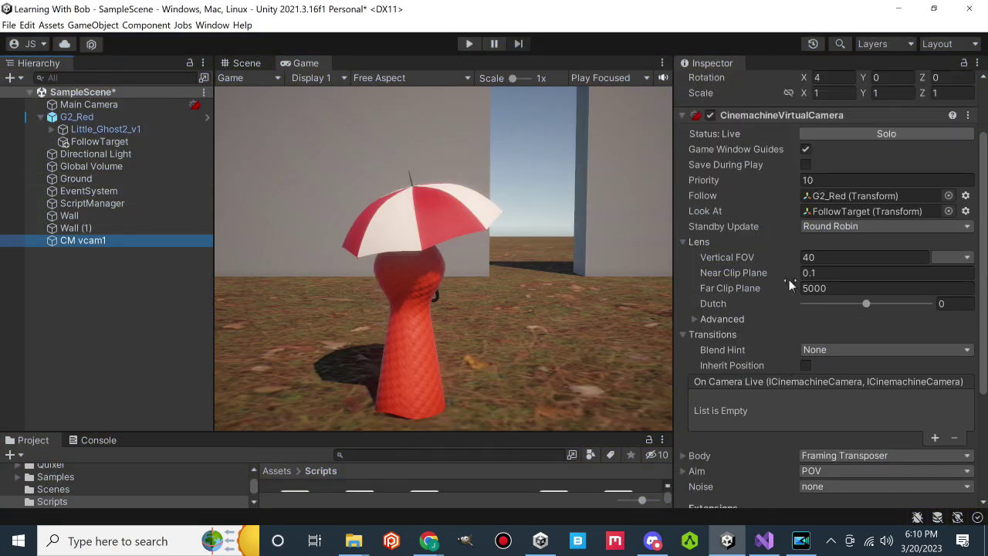
{"action": "scroll", "coordinate": [689, 280], "scroll_direction": "down", "scroll_amount": 3}
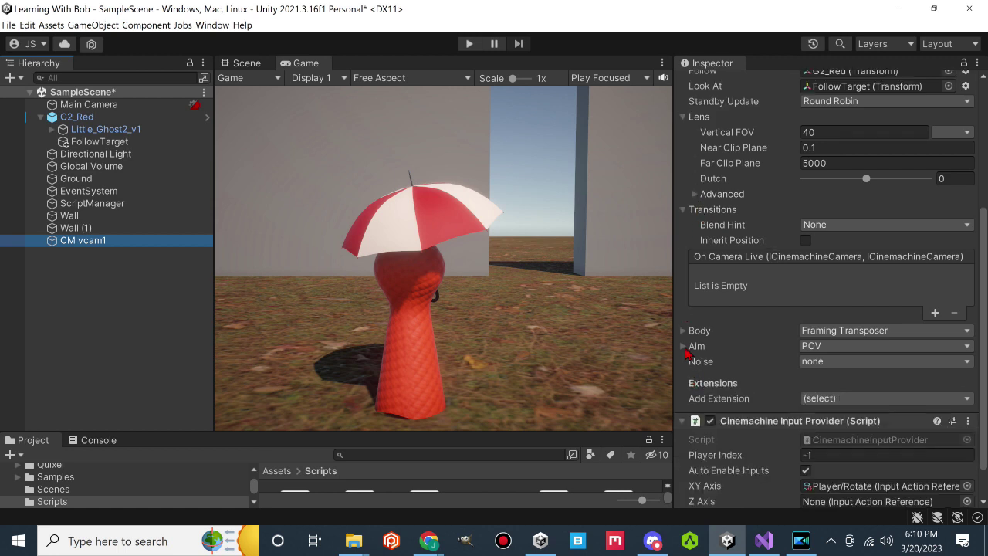
{"action": "left_click", "coordinate": [683, 346]}
{"action": "scroll", "coordinate": [771, 363], "scroll_direction": "down", "scroll_amount": 2}
{"action": "scroll", "coordinate": [937, 354], "scroll_direction": "down", "scroll_amount": 1}
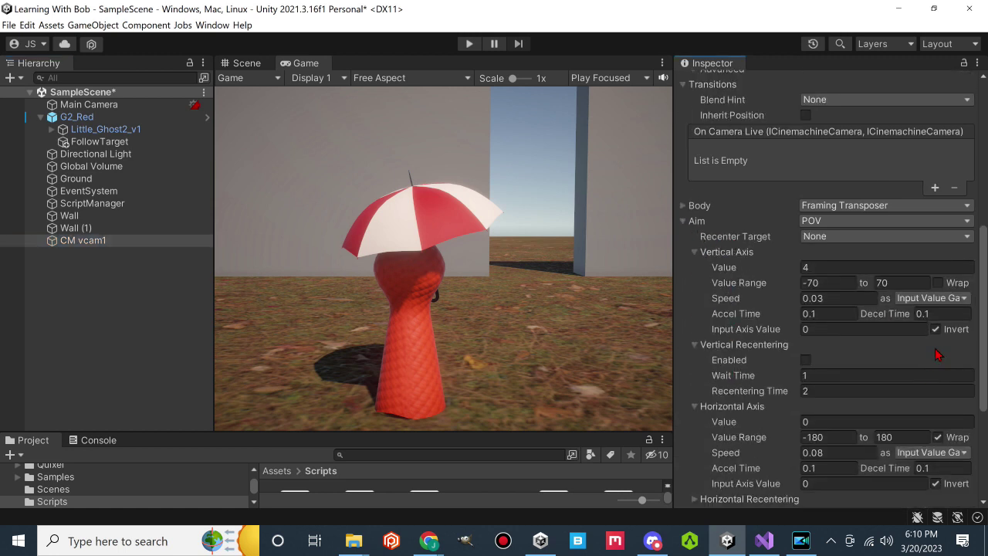
Run the scene again and move the character forward to test how the camera follows and rotates.
{"action": "left_click", "coordinate": [469, 44]}
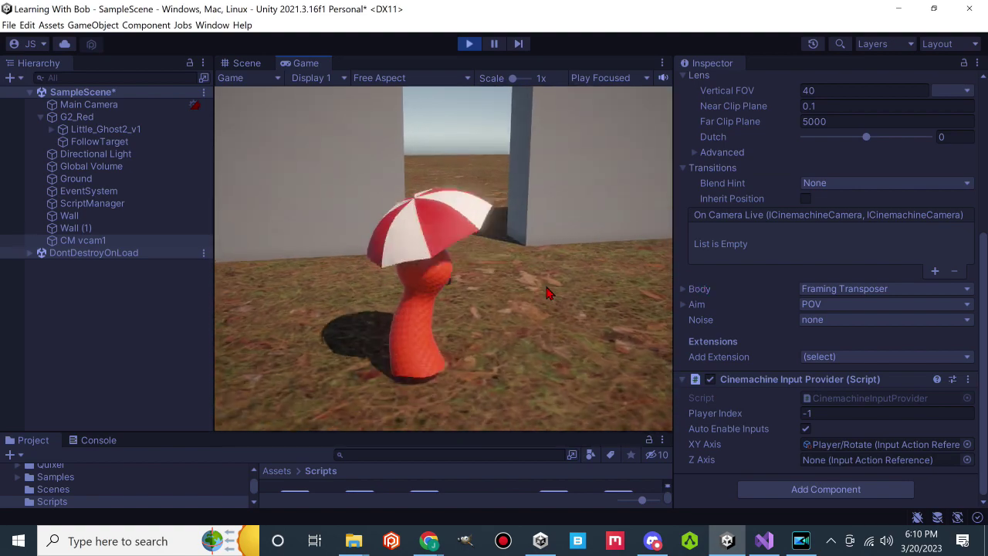
{"action": "key", "text": "w"}
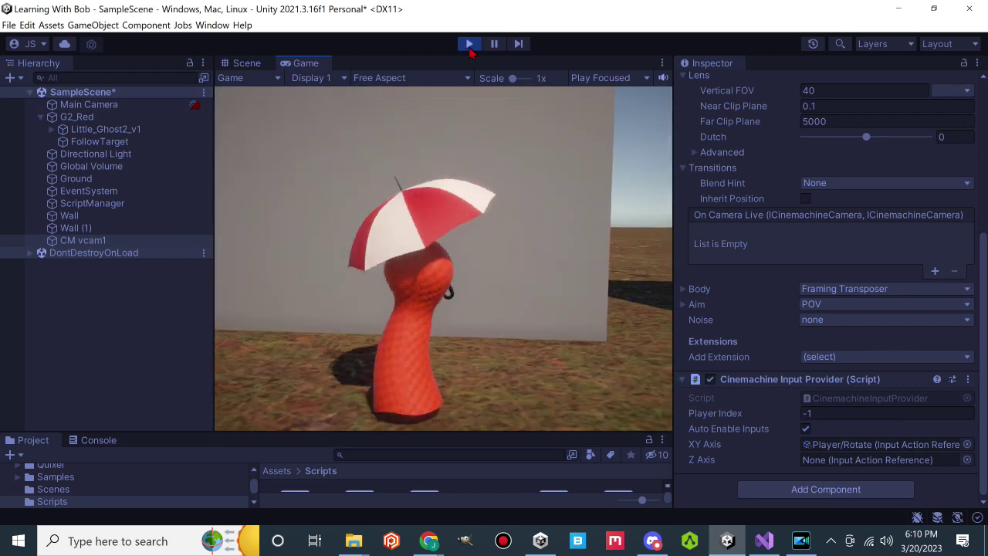
{"action": "left_click", "coordinate": [469, 44]}
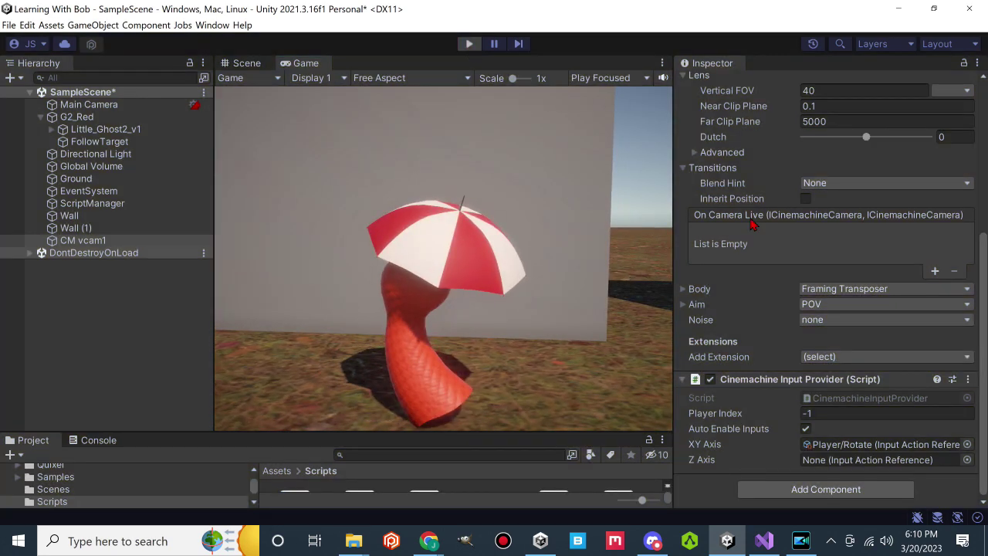
{"action": "left_click", "coordinate": [805, 358]}
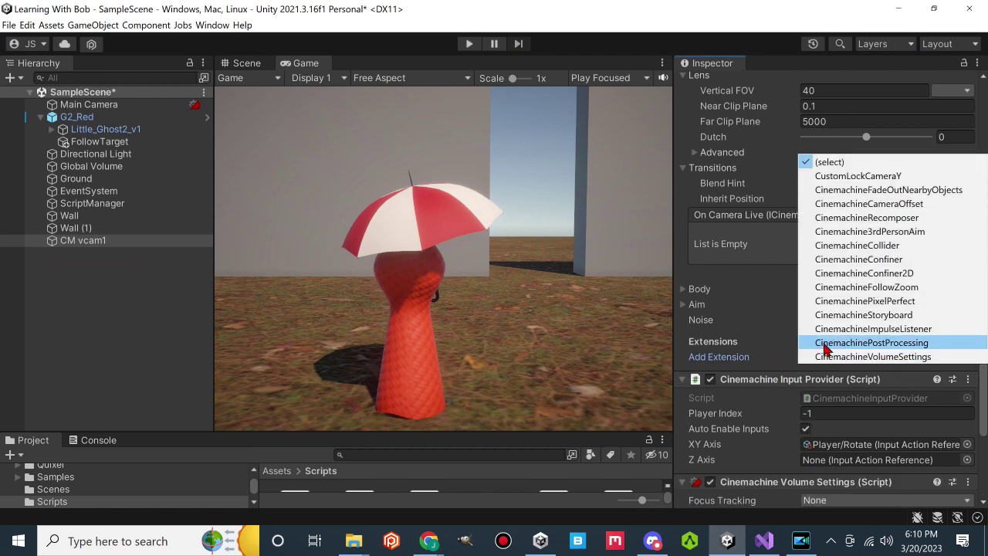
{"action": "left_click", "coordinate": [824, 343]}
{"action": "left_click", "coordinate": [969, 482]}
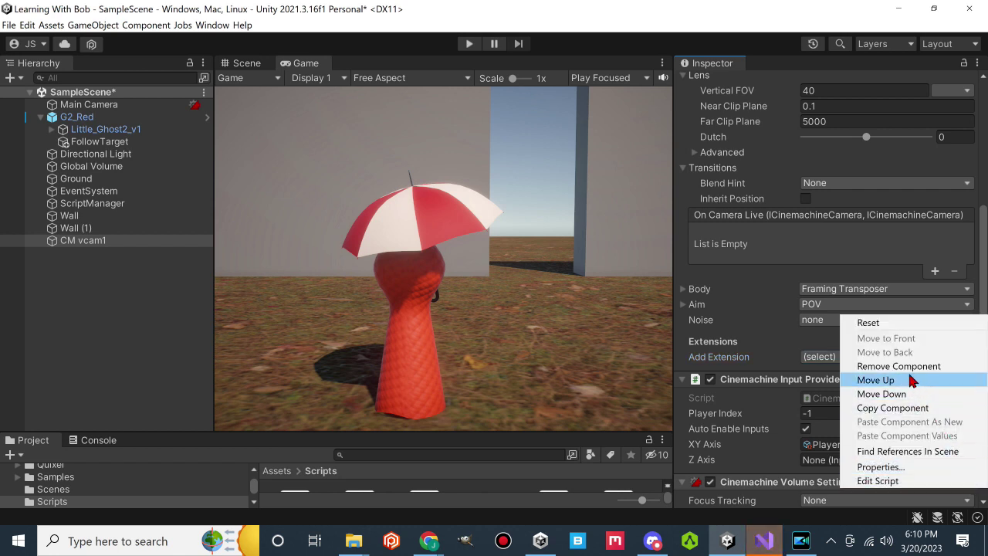
{"action": "left_click", "coordinate": [899, 366]}
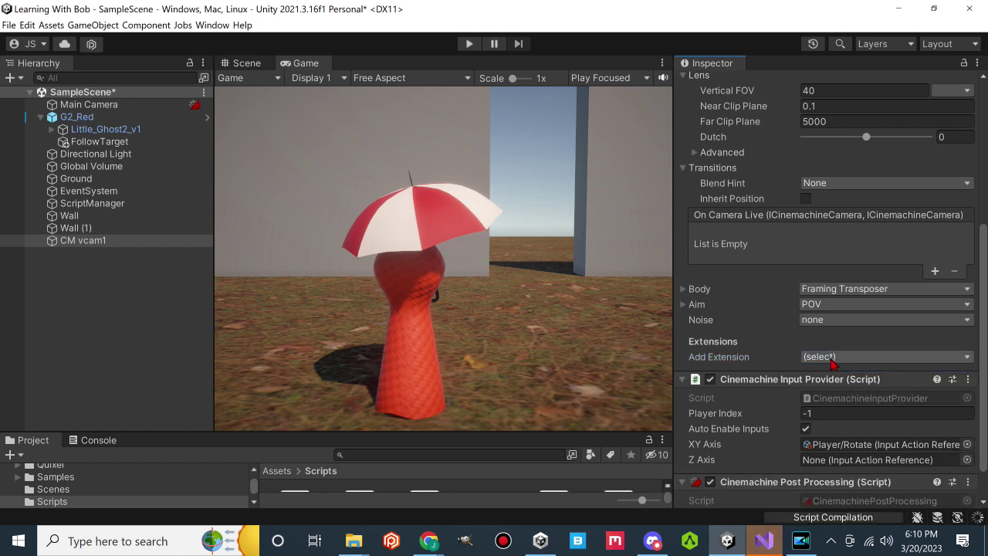
{"action": "left_click", "coordinate": [968, 481]}
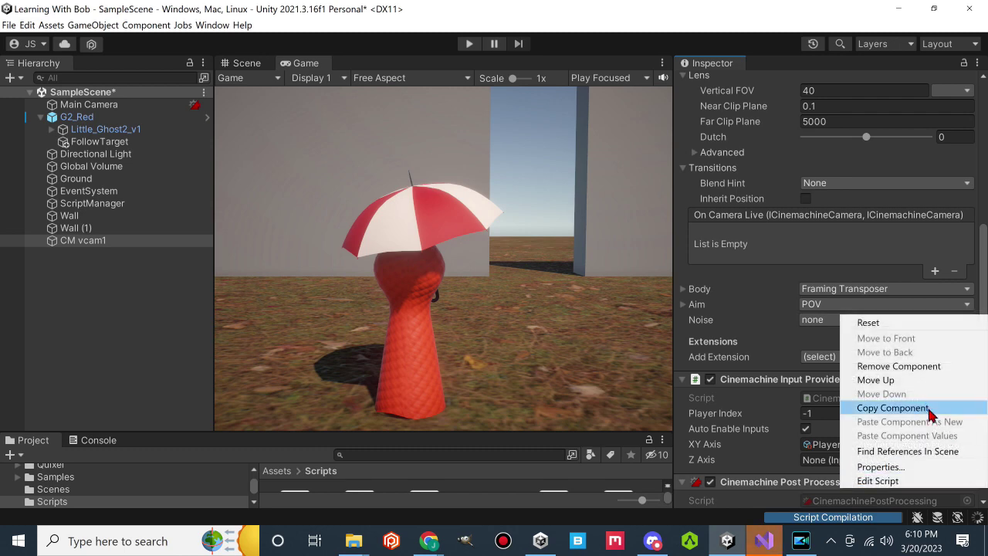
{"action": "left_click", "coordinate": [898, 366]}
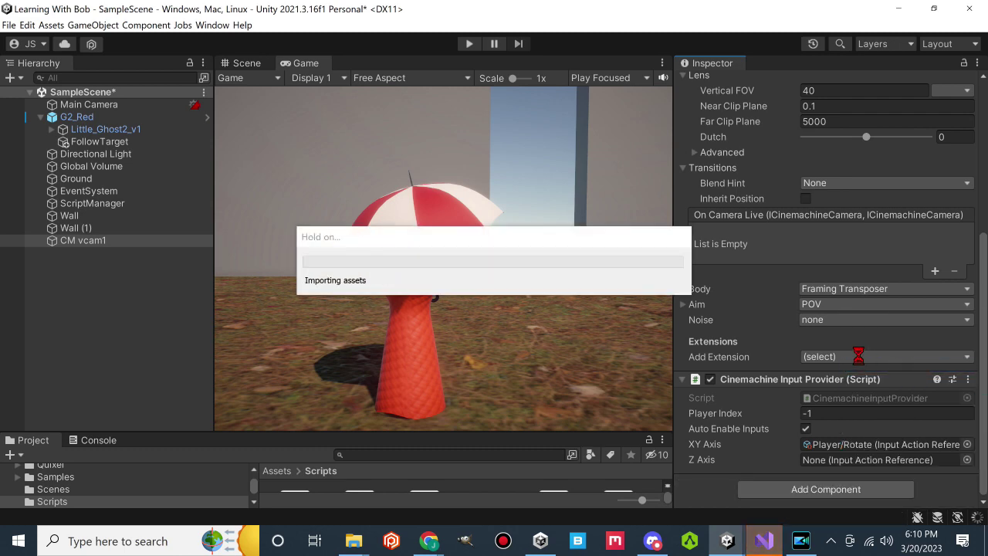
Add the CinemachineCollider extension to CM vcam1.
{"action": "scroll", "coordinate": [862, 395], "scroll_direction": "down", "scroll_amount": 8}
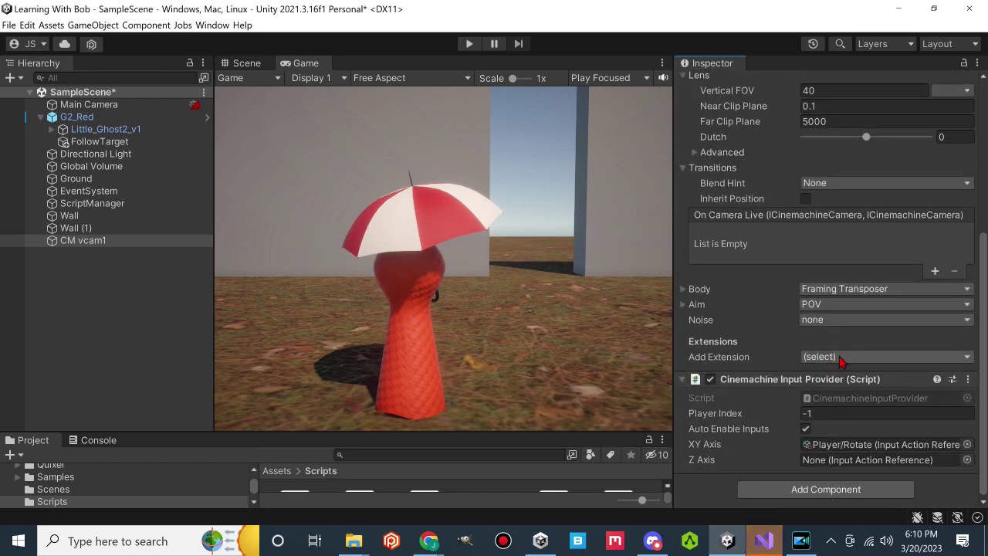
{"action": "left_click", "coordinate": [839, 357]}
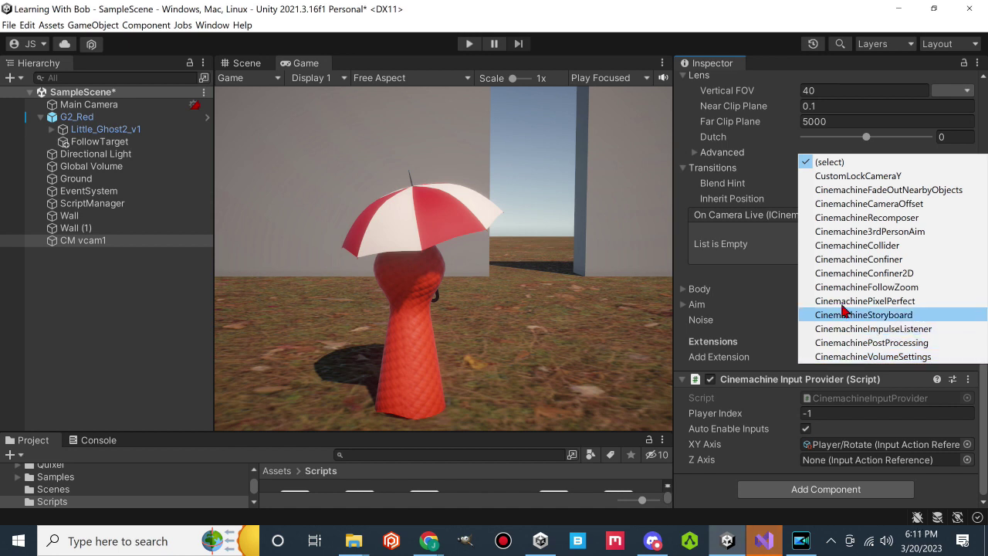
{"action": "left_click", "coordinate": [841, 246]}
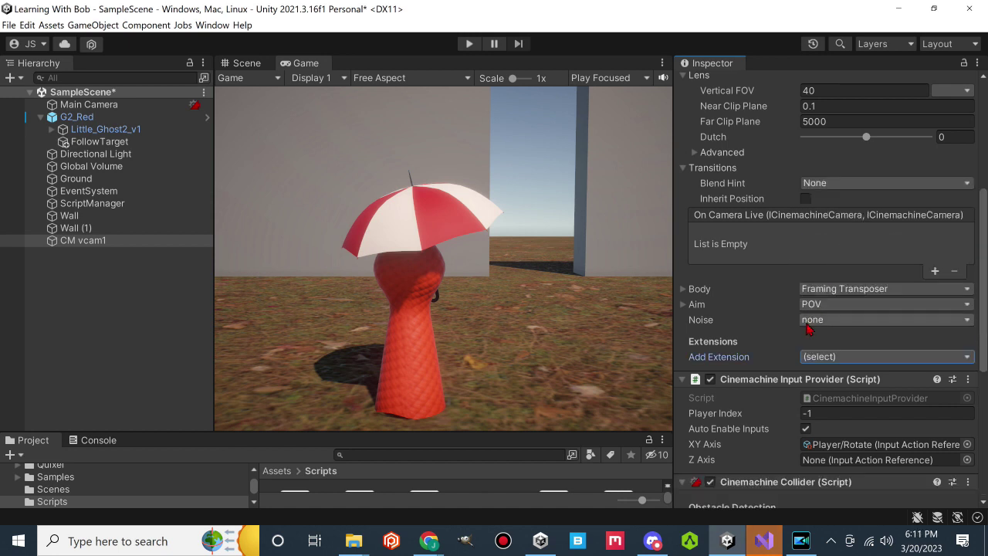
Set the Cinemachine Collider's Ignore Tag to Player and its Strategy to Pull Camera Forward.
{"action": "scroll", "coordinate": [760, 358], "scroll_direction": "down", "scroll_amount": 5}
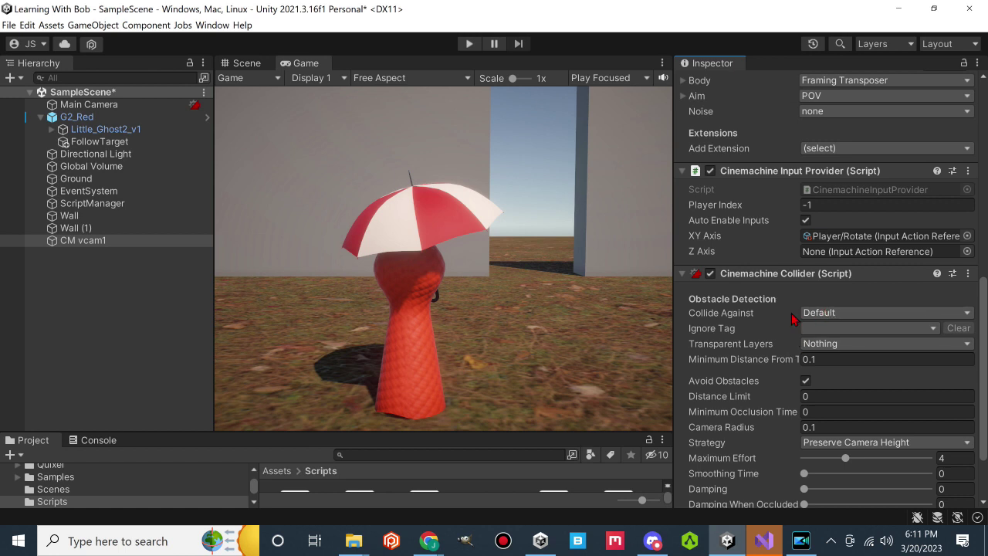
{"action": "left_click", "coordinate": [816, 331]}
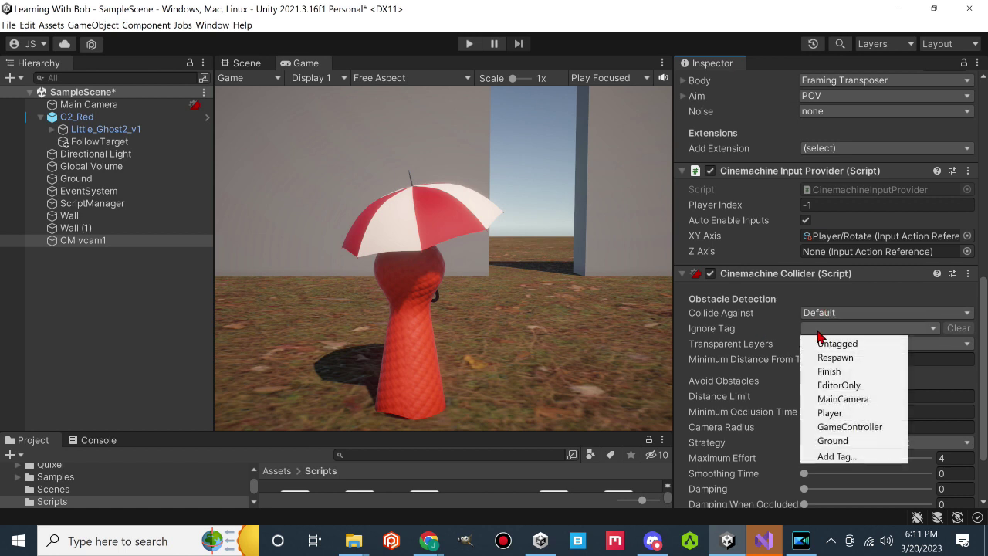
{"action": "left_click", "coordinate": [832, 413]}
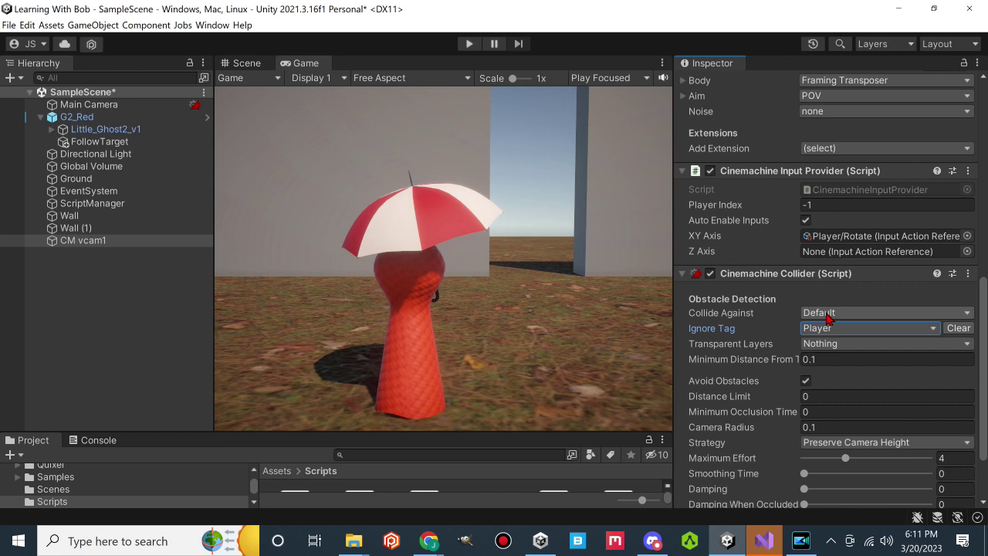
{"action": "scroll", "coordinate": [762, 349], "scroll_direction": "down", "scroll_amount": 1}
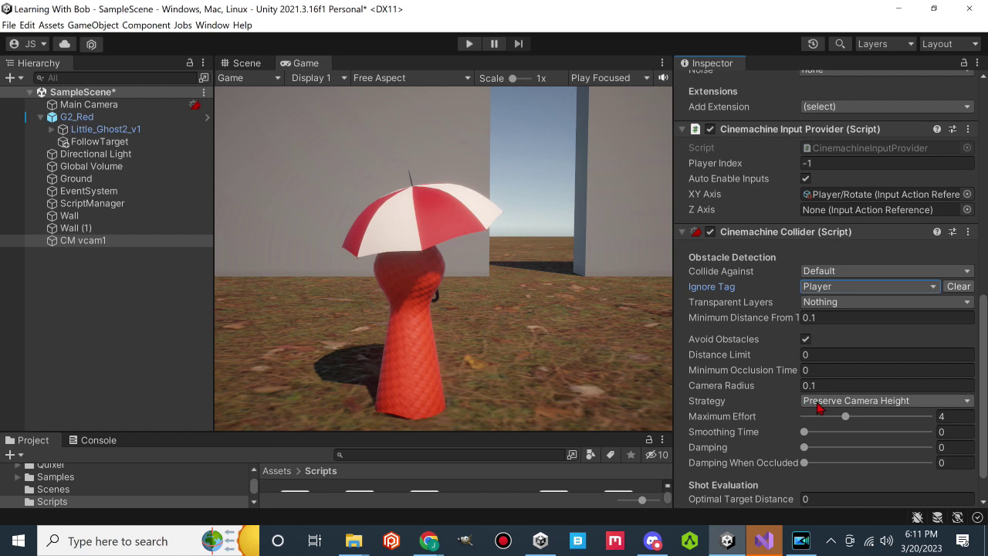
{"action": "left_click", "coordinate": [819, 401]}
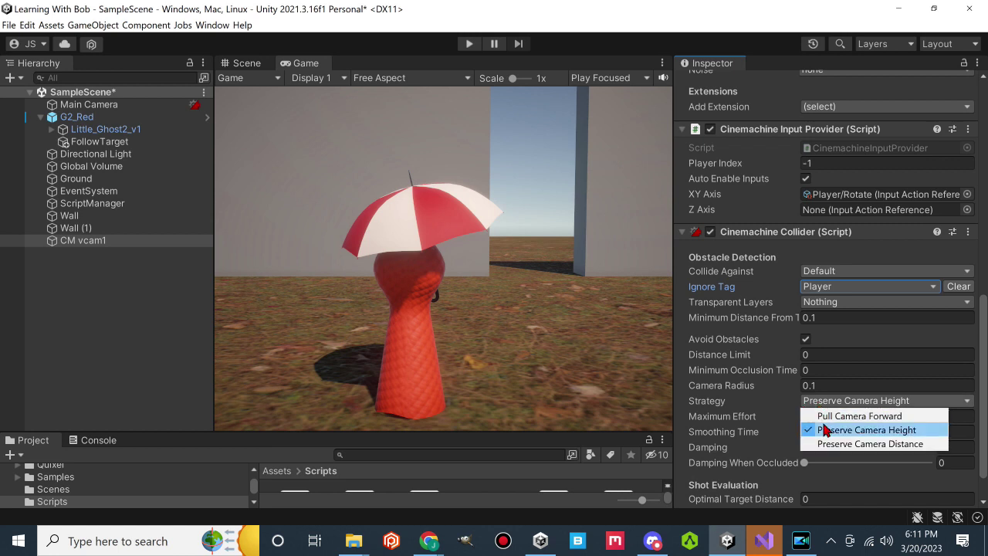
{"action": "left_click", "coordinate": [826, 418]}
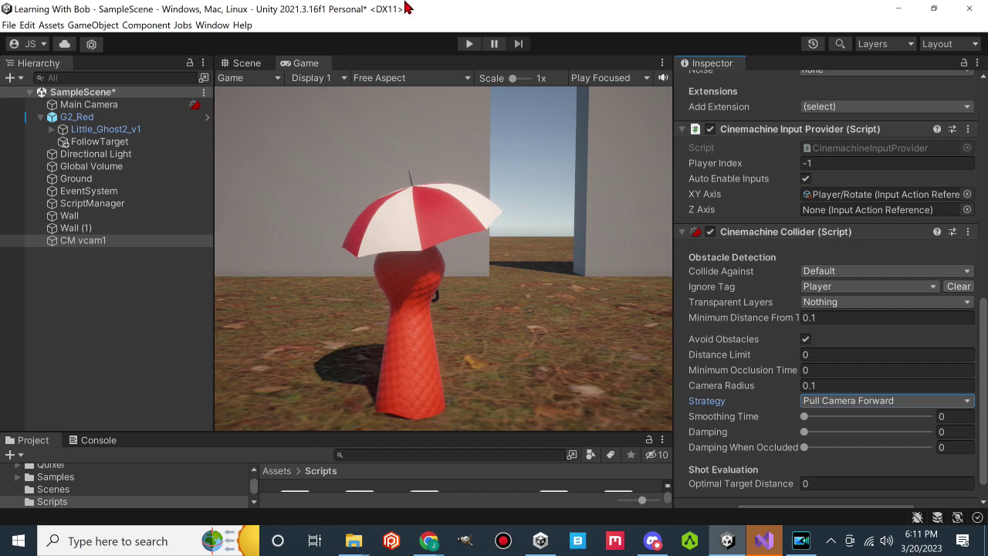
Play-test the camera's obstacle avoidance with the collider extension, and stop the run.
{"action": "left_click", "coordinate": [468, 45]}
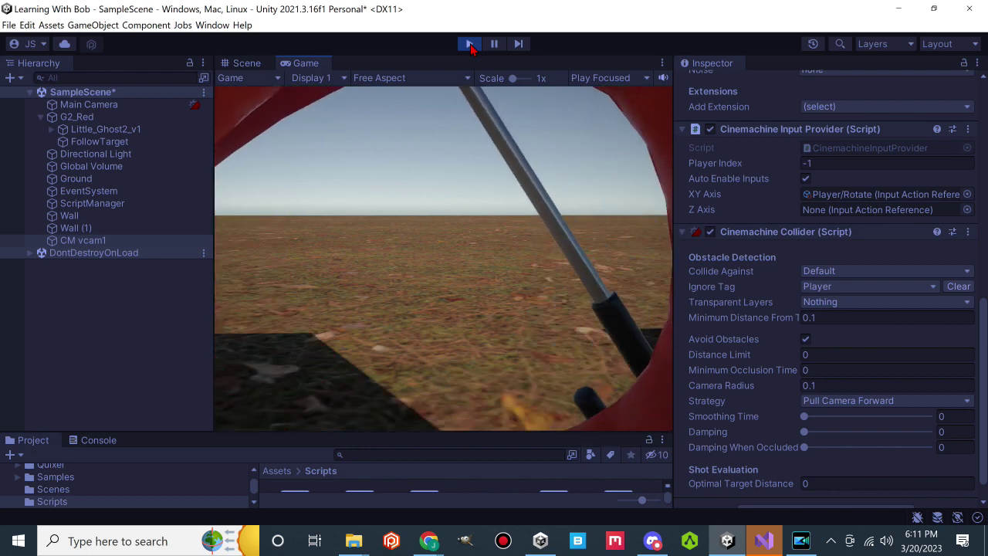
{"action": "left_click", "coordinate": [469, 44]}
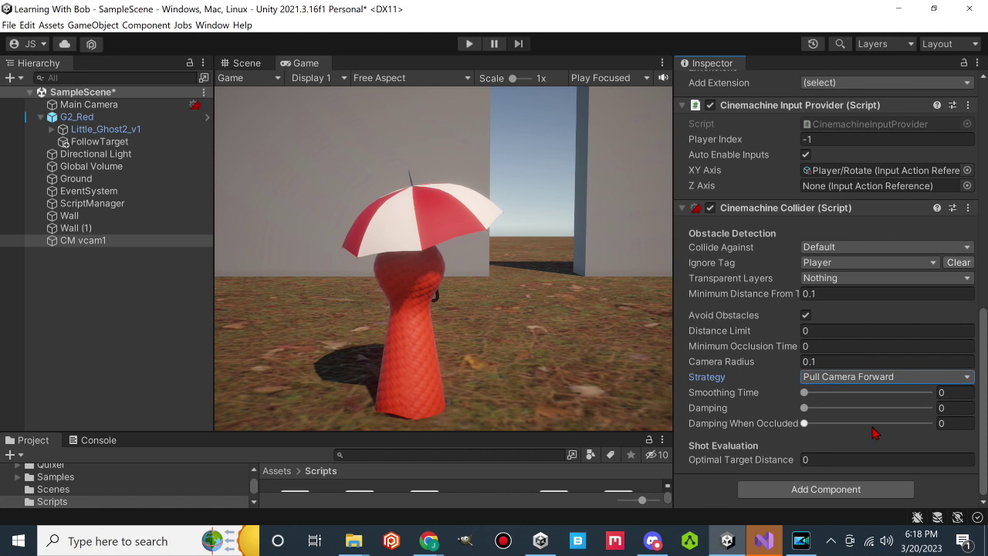
Set the collider's Damping When Occluded and Damping to 0.3, Smoothing Time to 0.1 and Camera Radius to 0.2.
{"action": "left_click", "coordinate": [950, 426]}
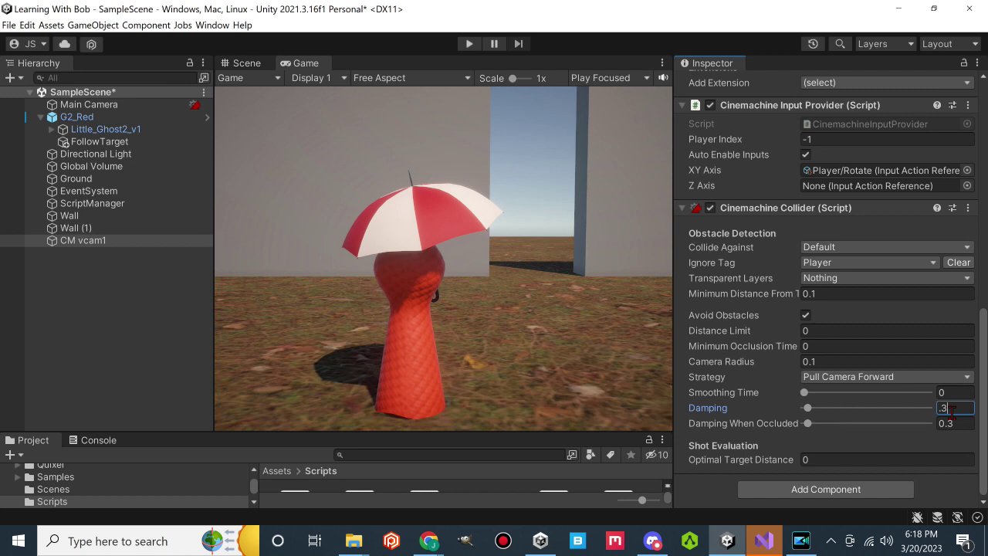
{"action": "left_click", "coordinate": [953, 395]}
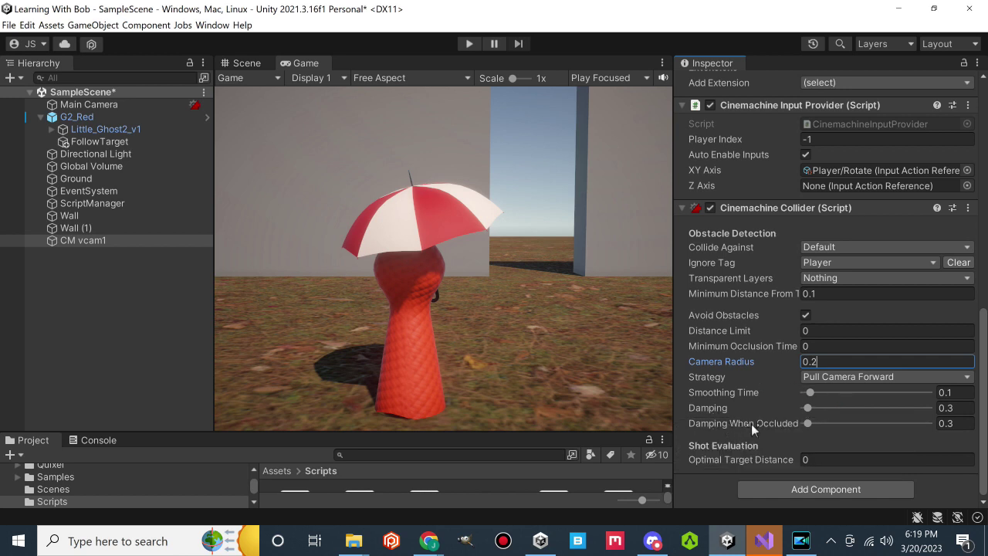
Play-test the adjusted collider by moving the G2_Red character around and between the walls to check how smoothly the camera avoids them.
{"action": "mouse_move", "coordinate": [751, 424]}
{"action": "mouse_move", "coordinate": [724, 414]}
{"action": "left_click", "coordinate": [473, 46]}
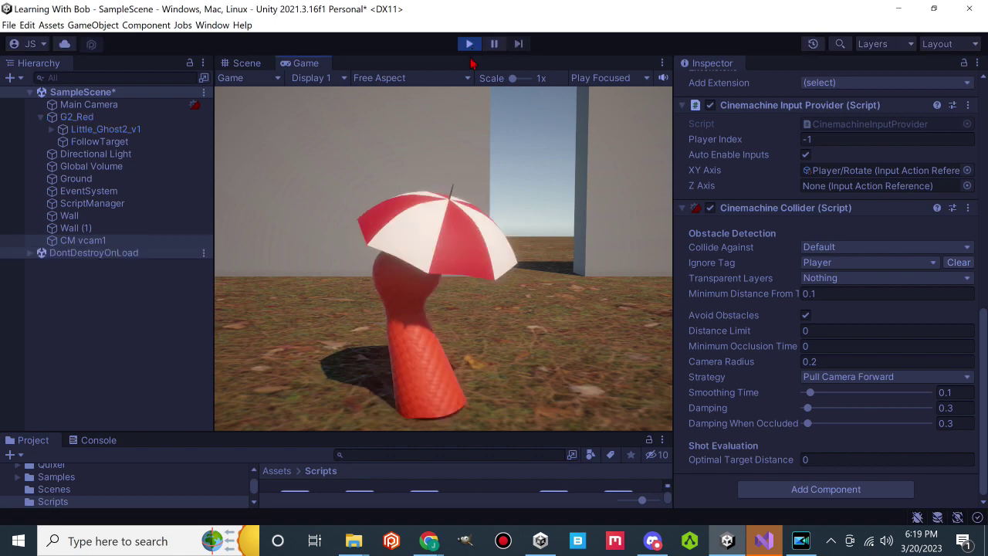
{"action": "key", "text": "w"}
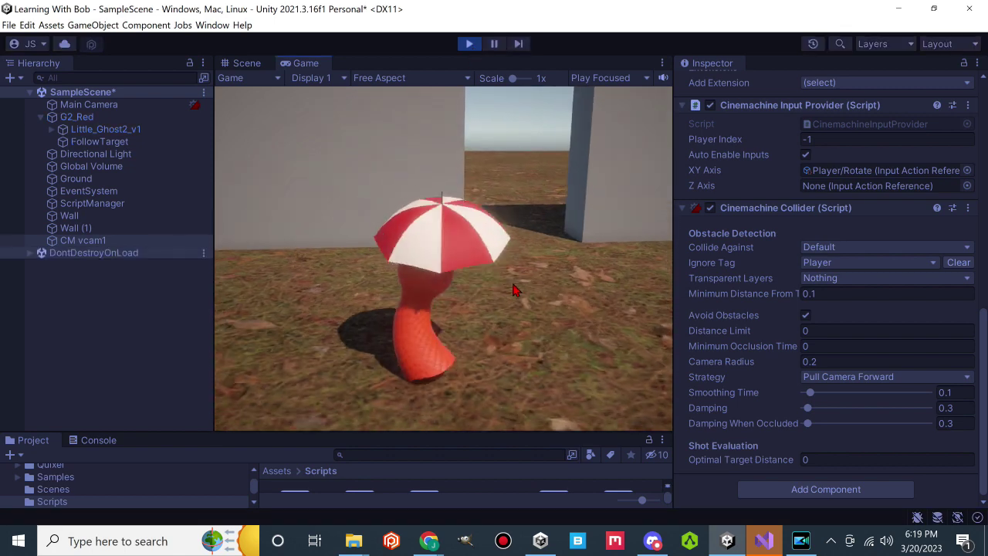
{"action": "key", "text": "d"}
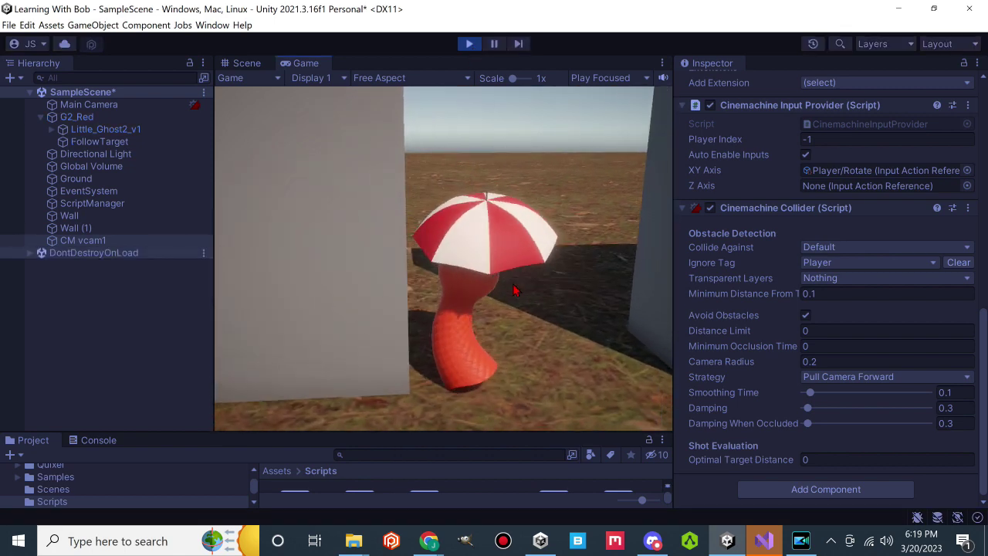
{"action": "key", "text": "w"}
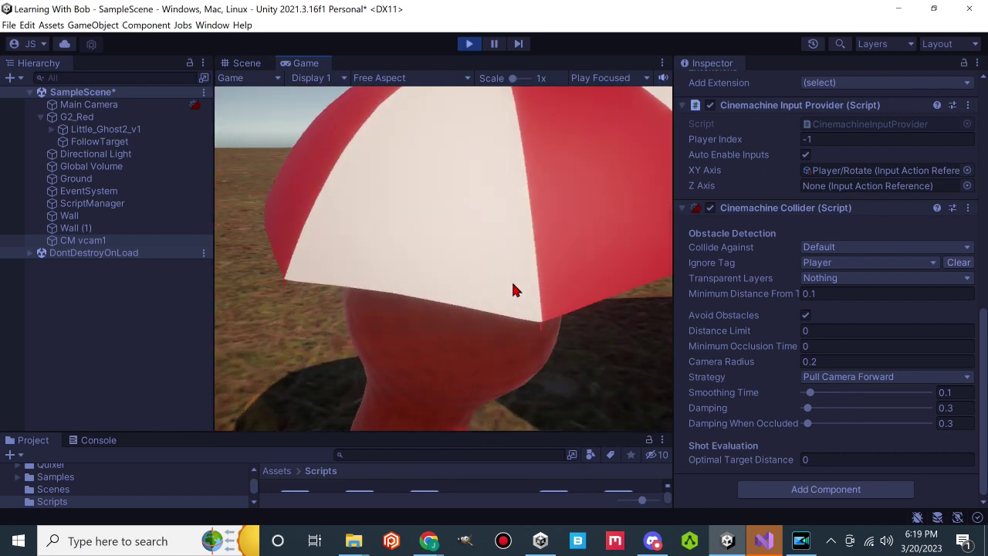
{"action": "key", "text": "d"}
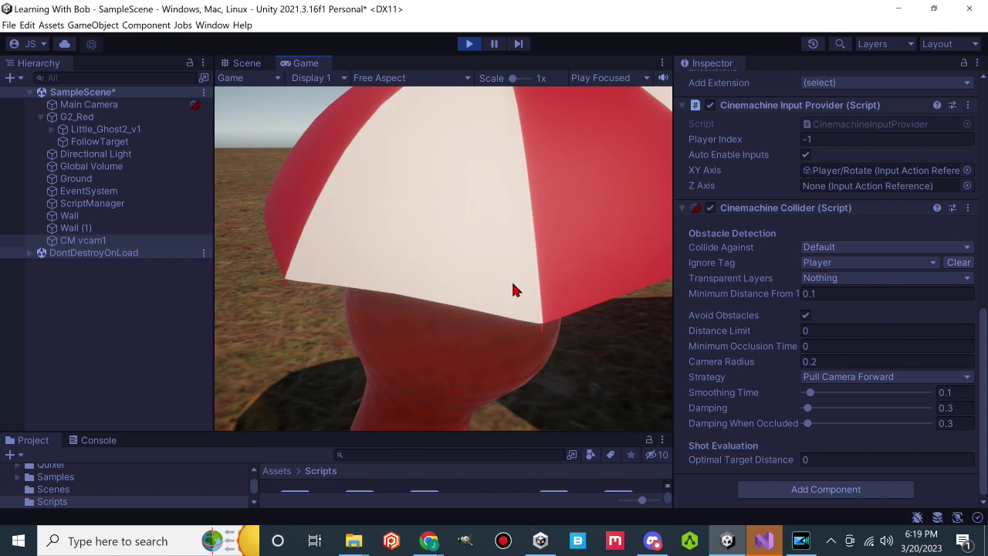
{"action": "key", "text": "a"}
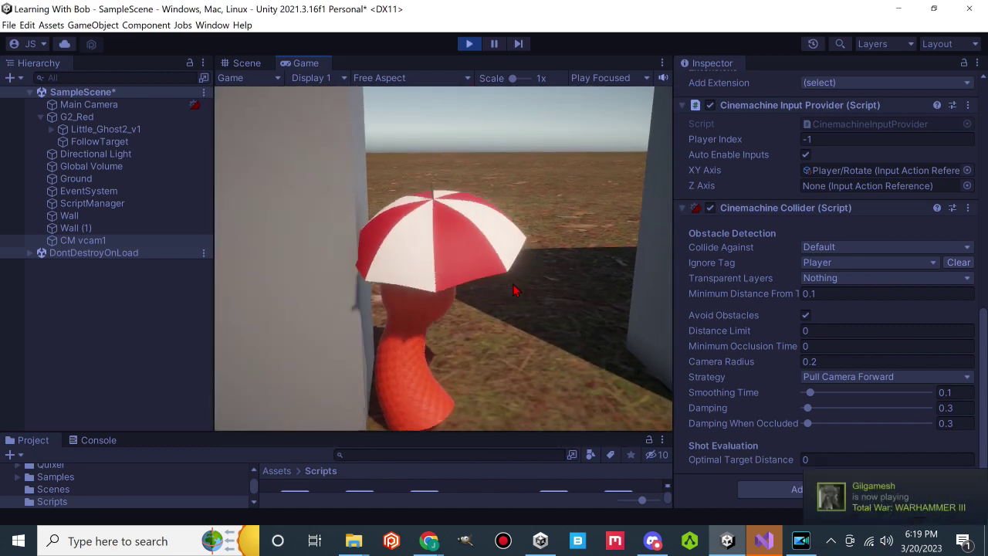
{"action": "key", "text": "a"}
{"action": "key", "text": "a"}
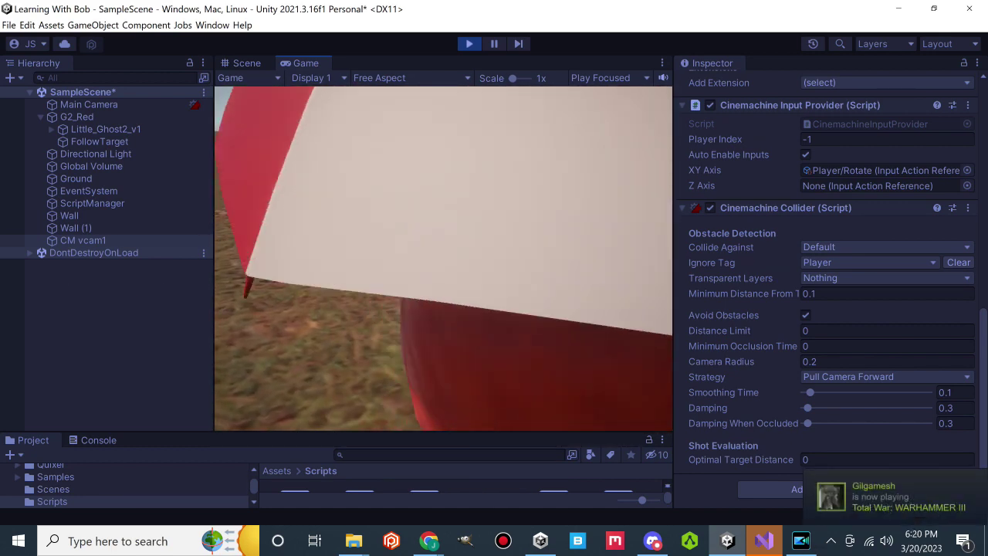
{"action": "key", "text": "a"}
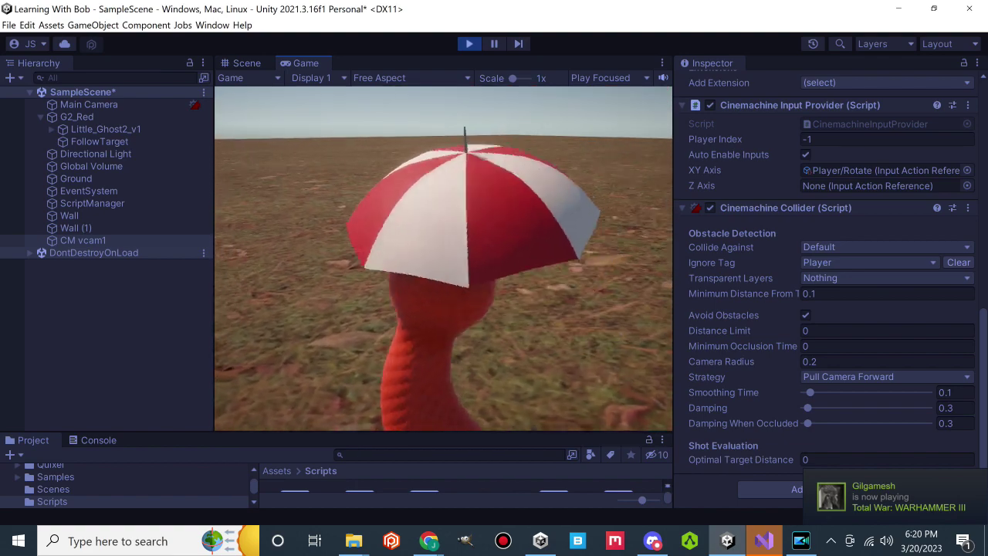
{"action": "key", "text": "a"}
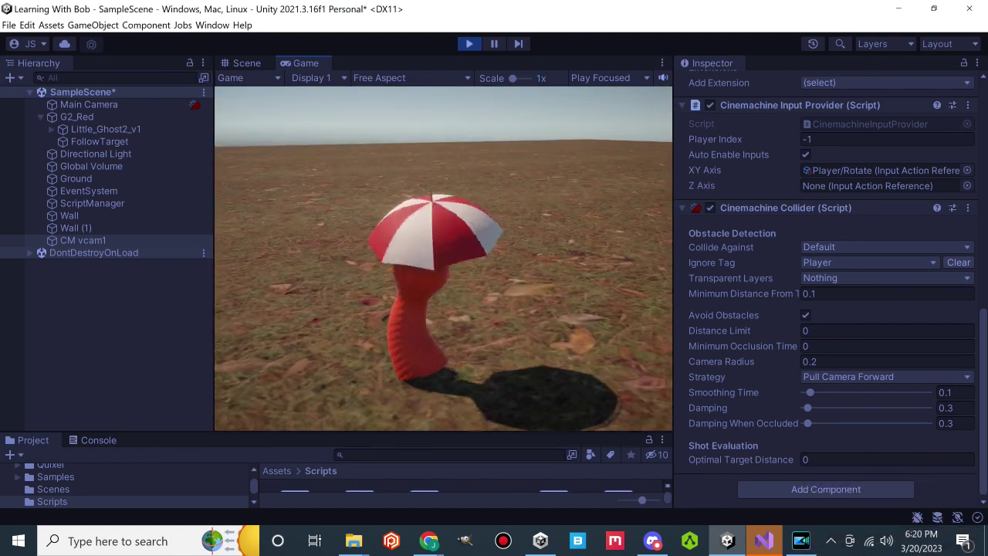
{"action": "key", "text": "d"}
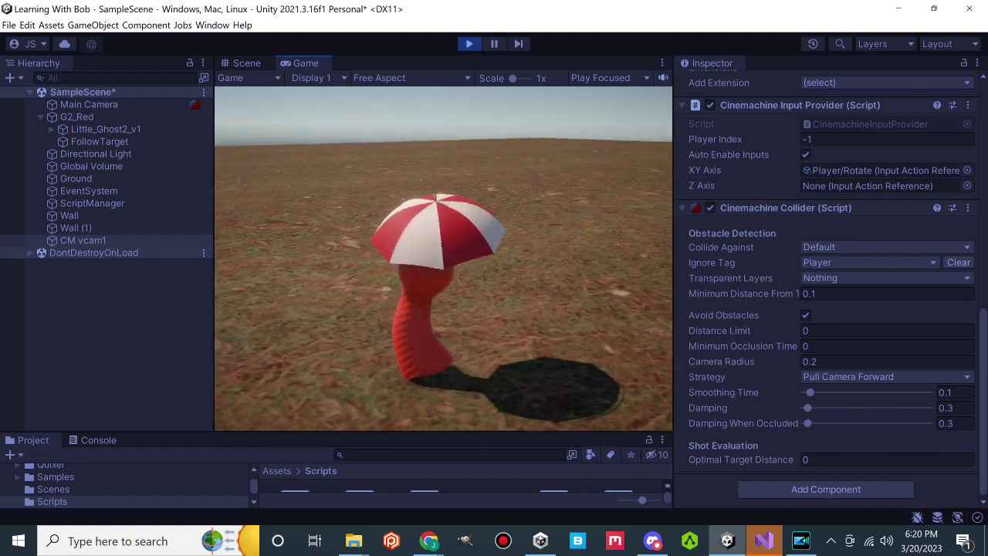